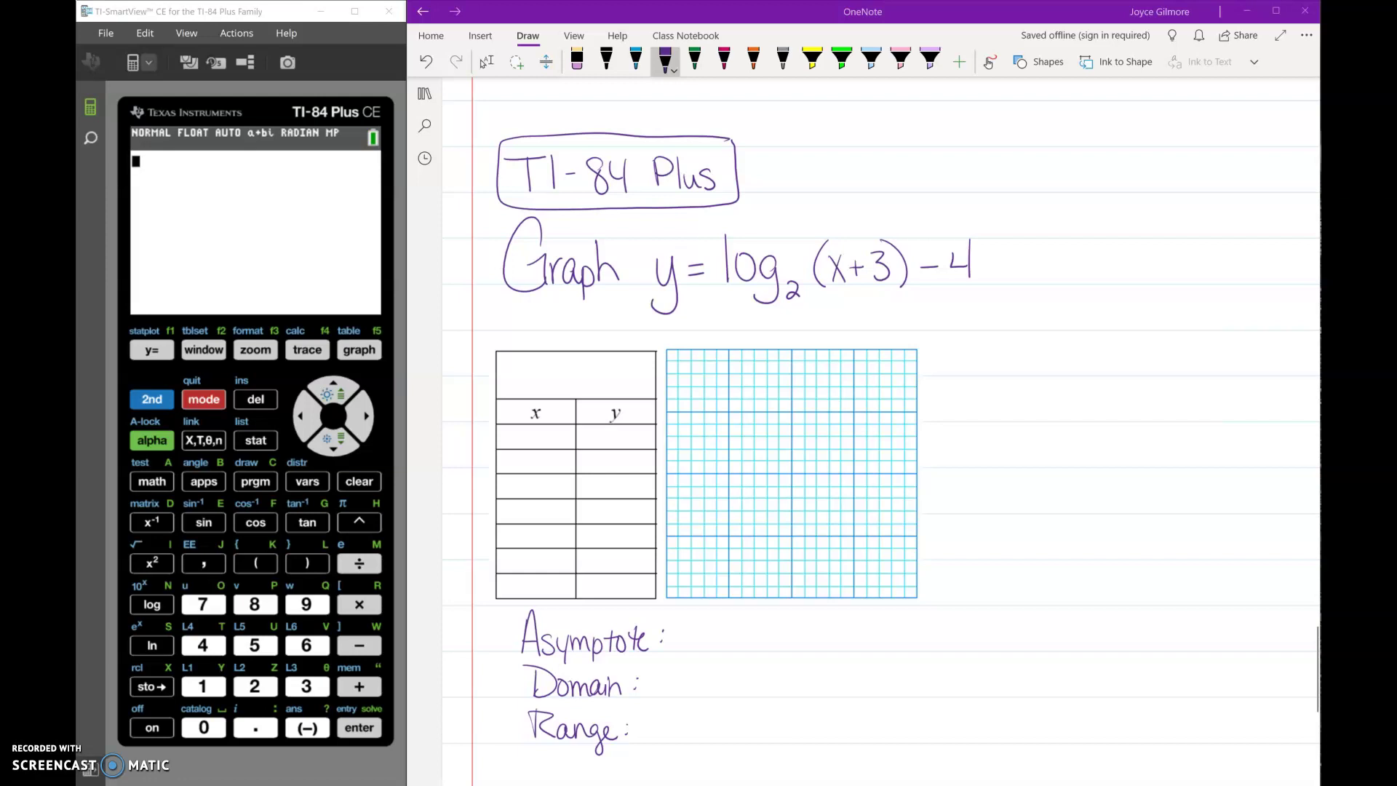
Clear ln(X+3)-4 from Y1 and turn Plot1 off in the Y= editor
{"action": "left_click", "coordinate": [152, 350]}
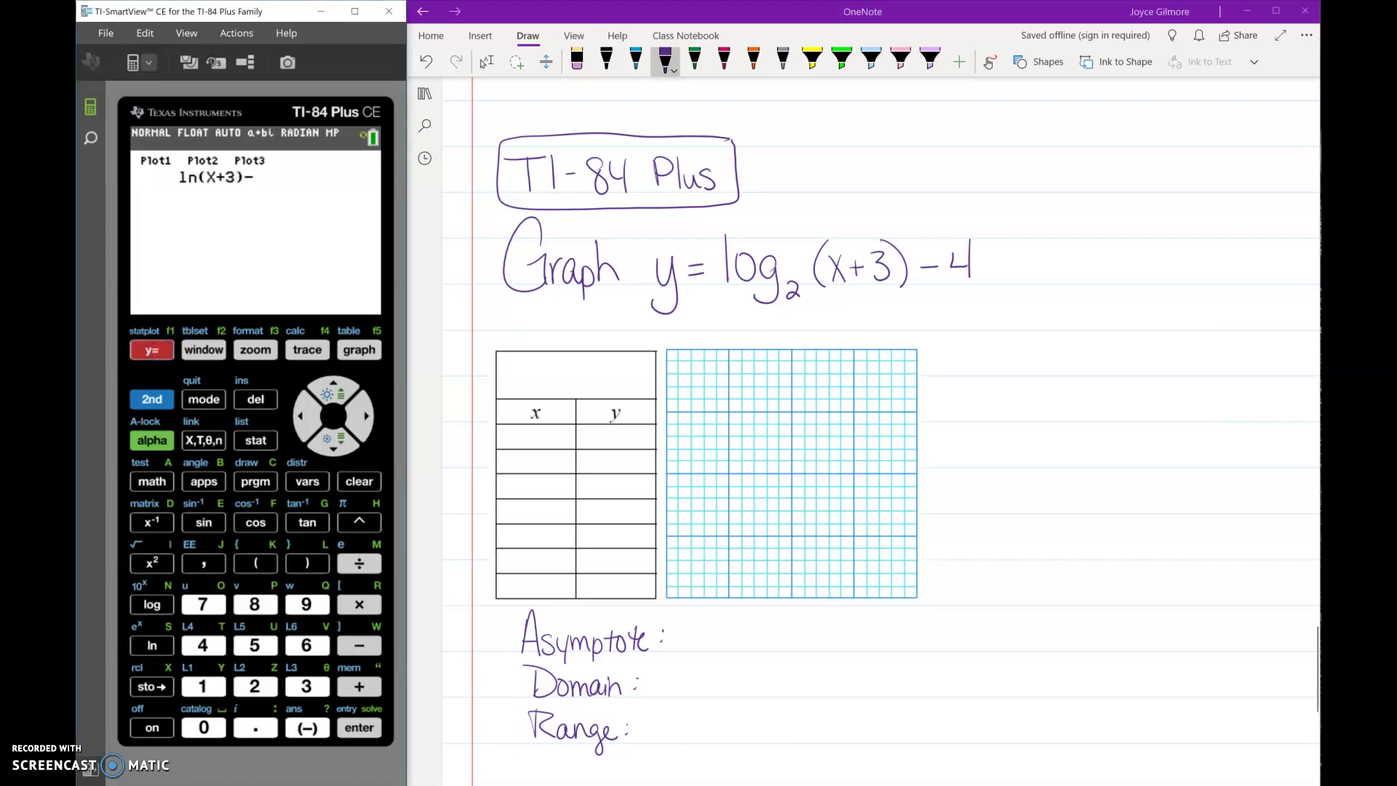
{"action": "left_click", "coordinate": [360, 482]}
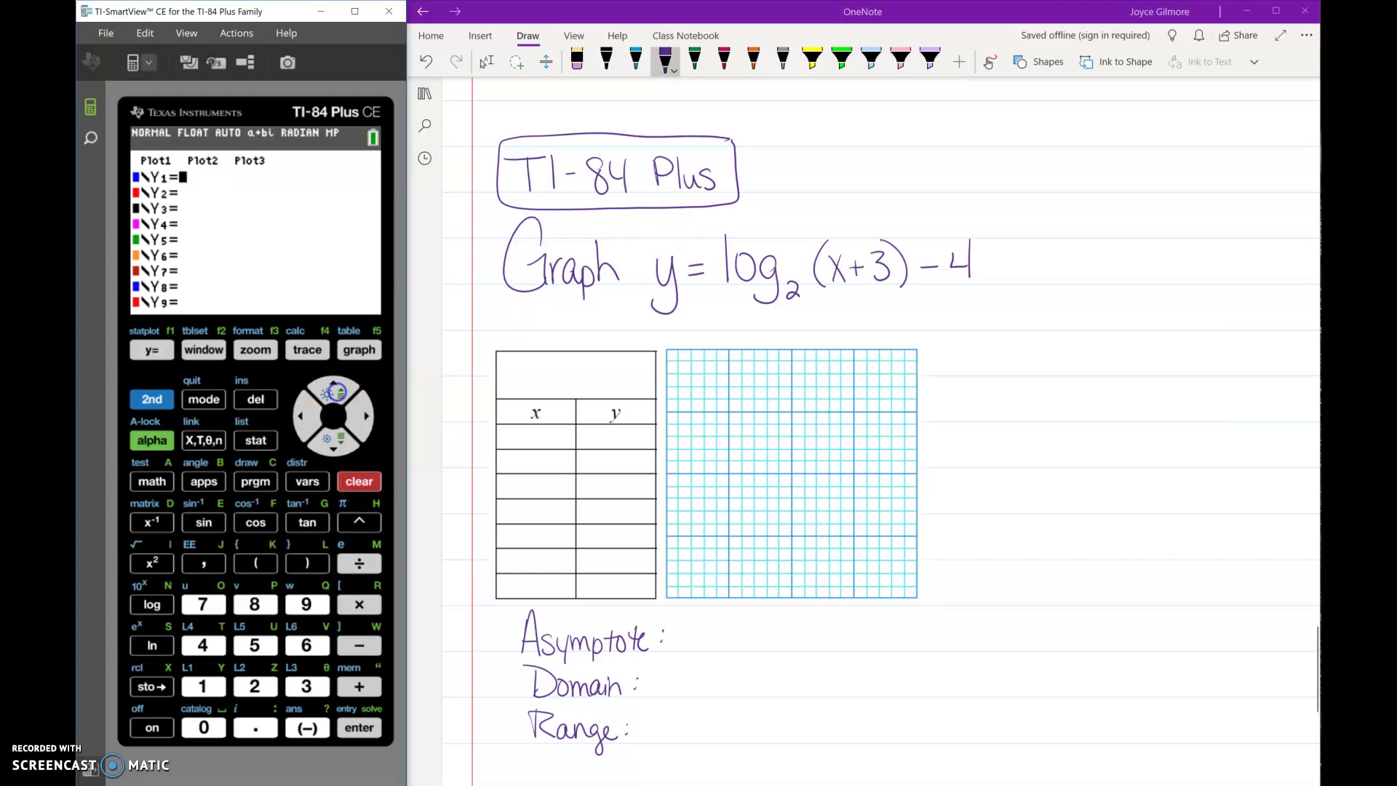
{"action": "left_click", "coordinate": [334, 393]}
{"action": "left_click", "coordinate": [359, 728]}
{"action": "left_click", "coordinate": [333, 441]}
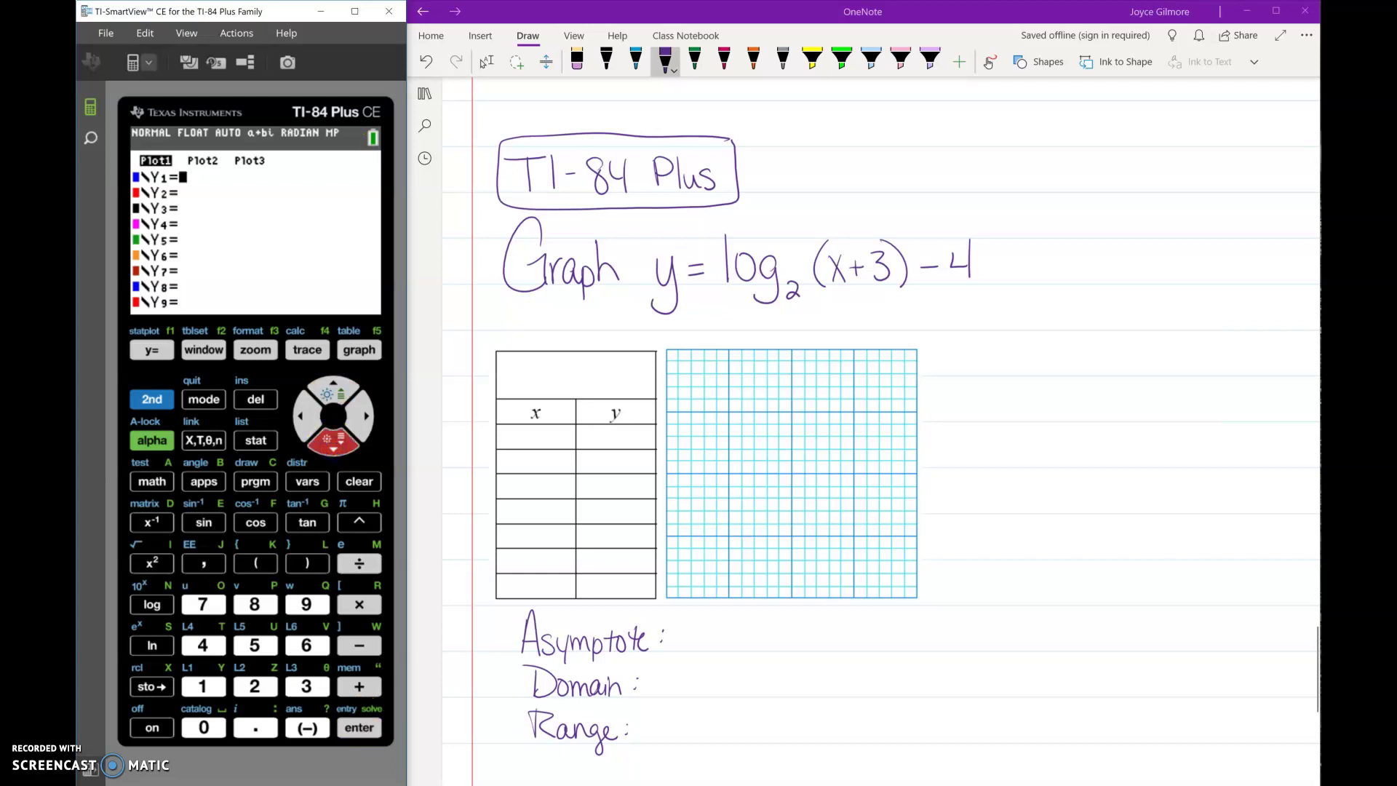
{"action": "key", "text": "Up"}
{"action": "key", "text": "Return"}
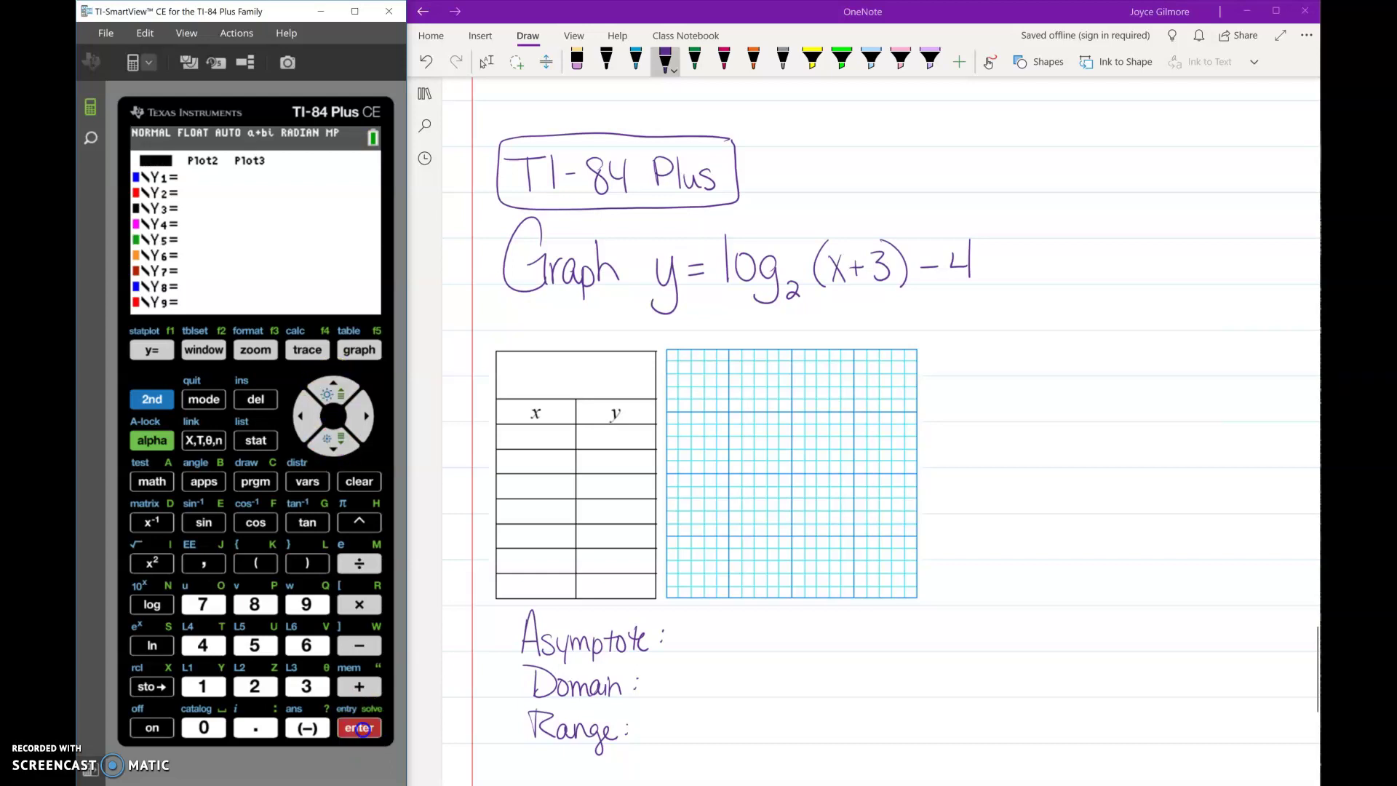
{"action": "key", "text": "Down"}
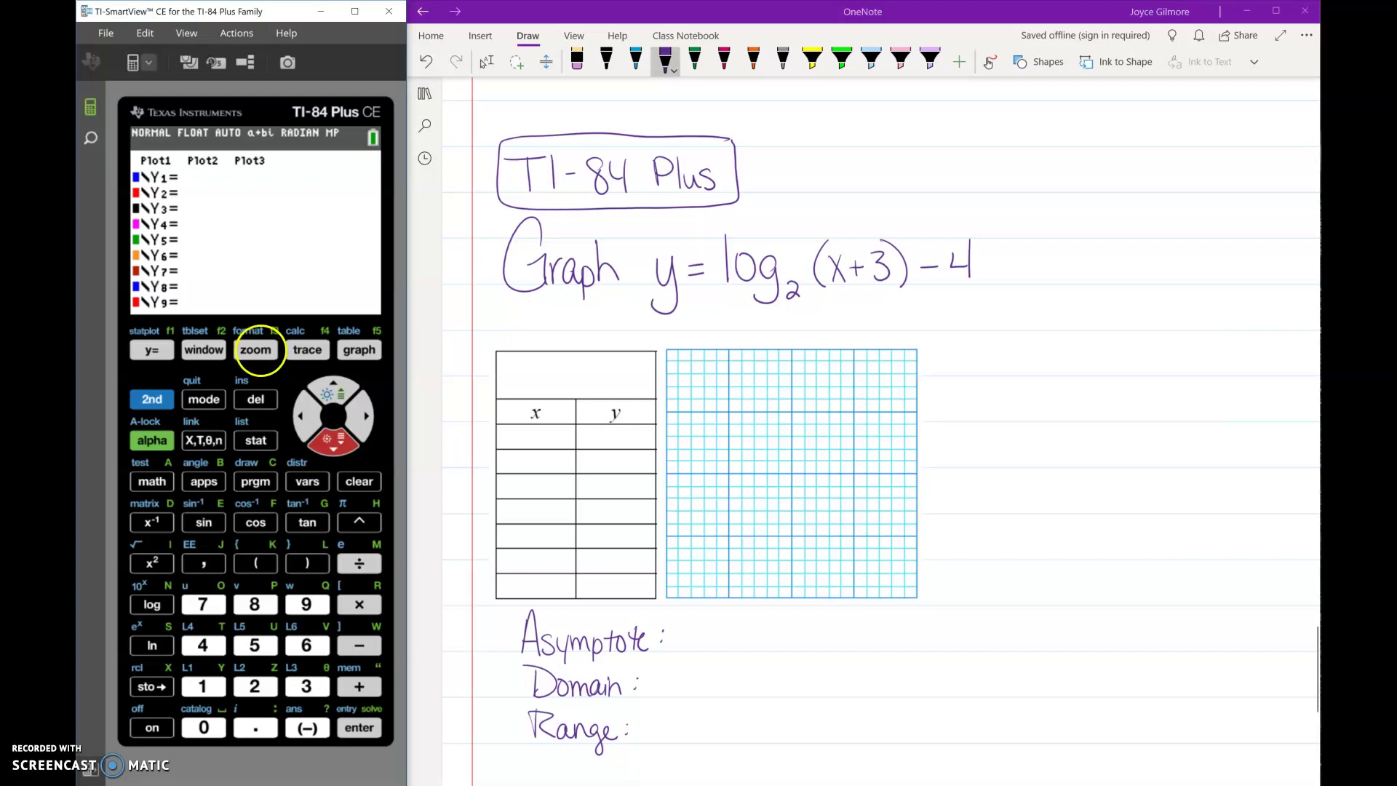
Apply 6:ZStandard zoom, then go back to the empty Y= equation list
{"action": "left_click", "coordinate": [255, 349]}
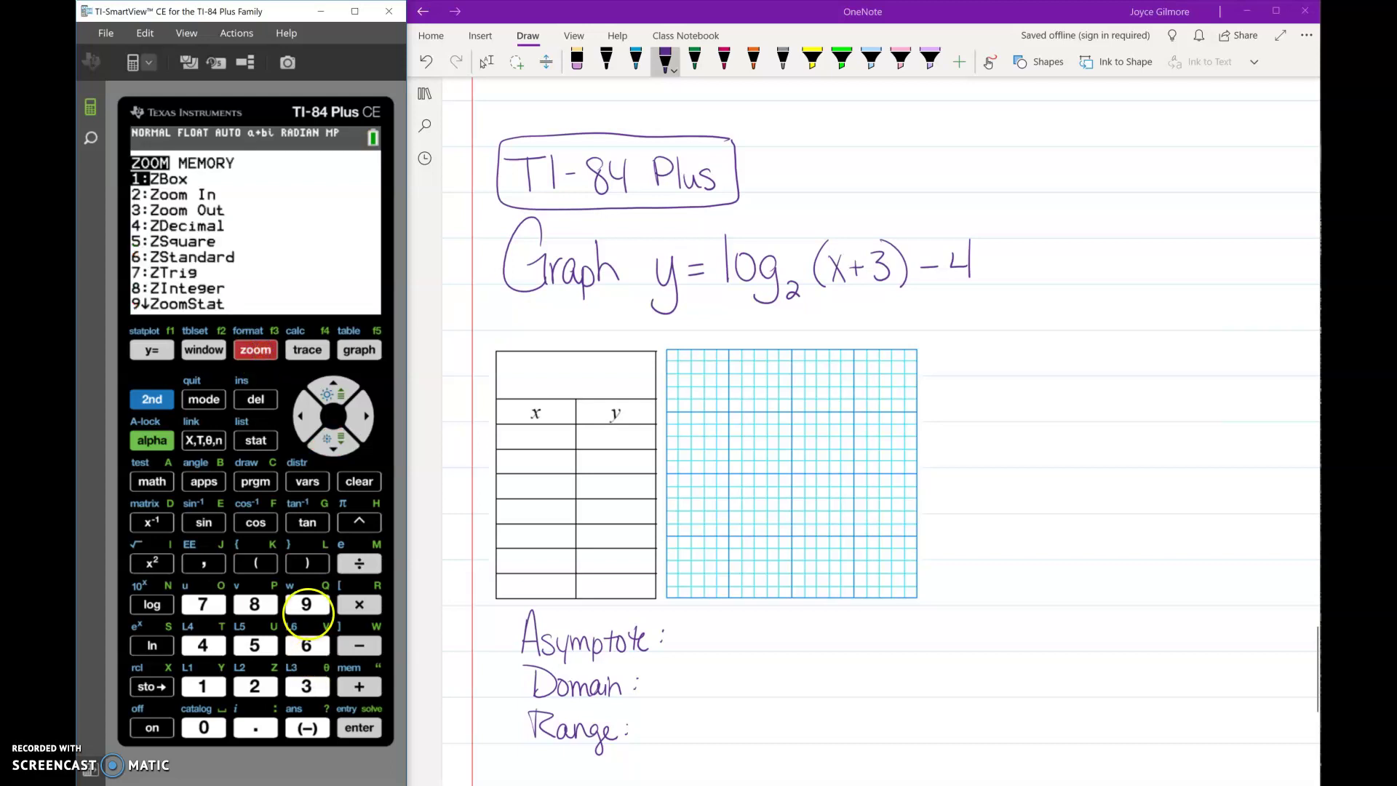
{"action": "left_click", "coordinate": [308, 646]}
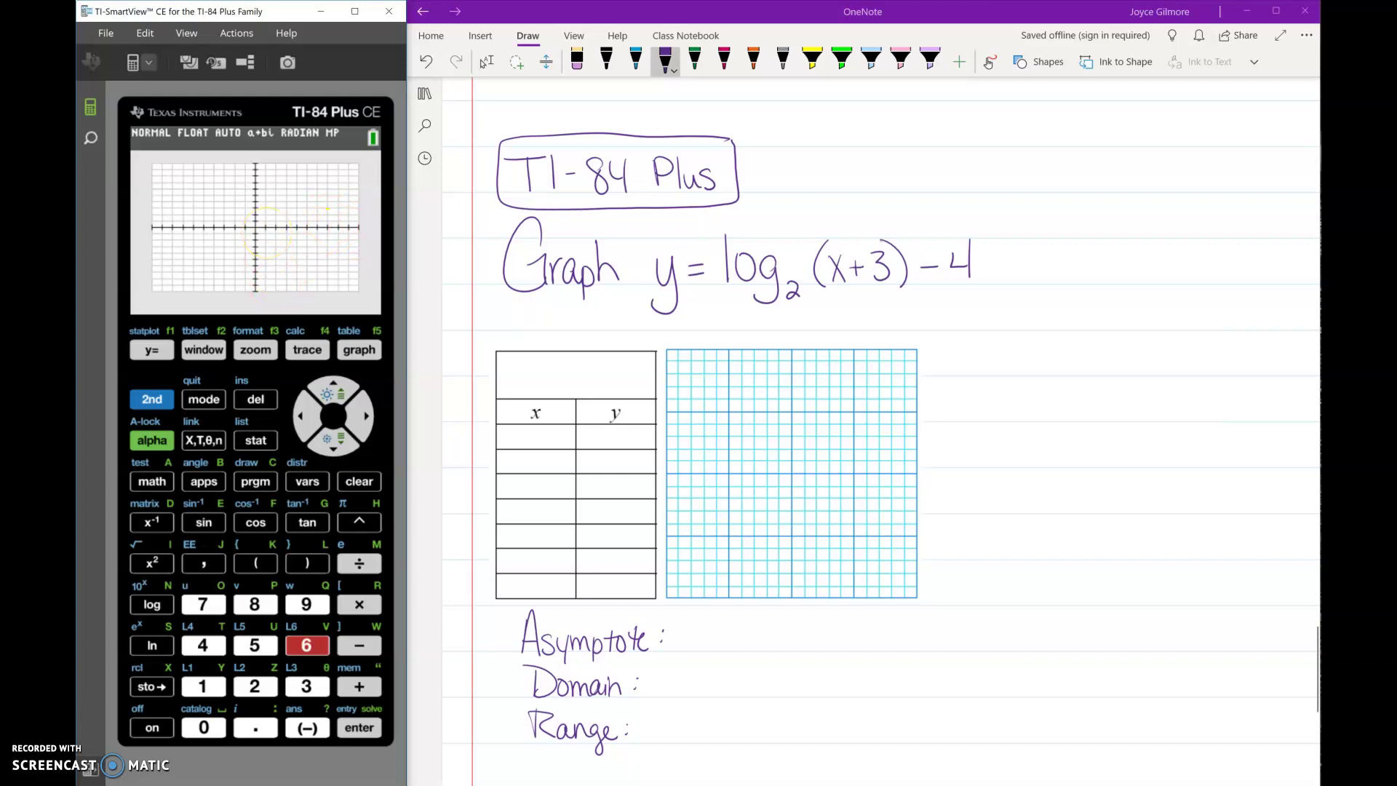
{"action": "left_click", "coordinate": [151, 350]}
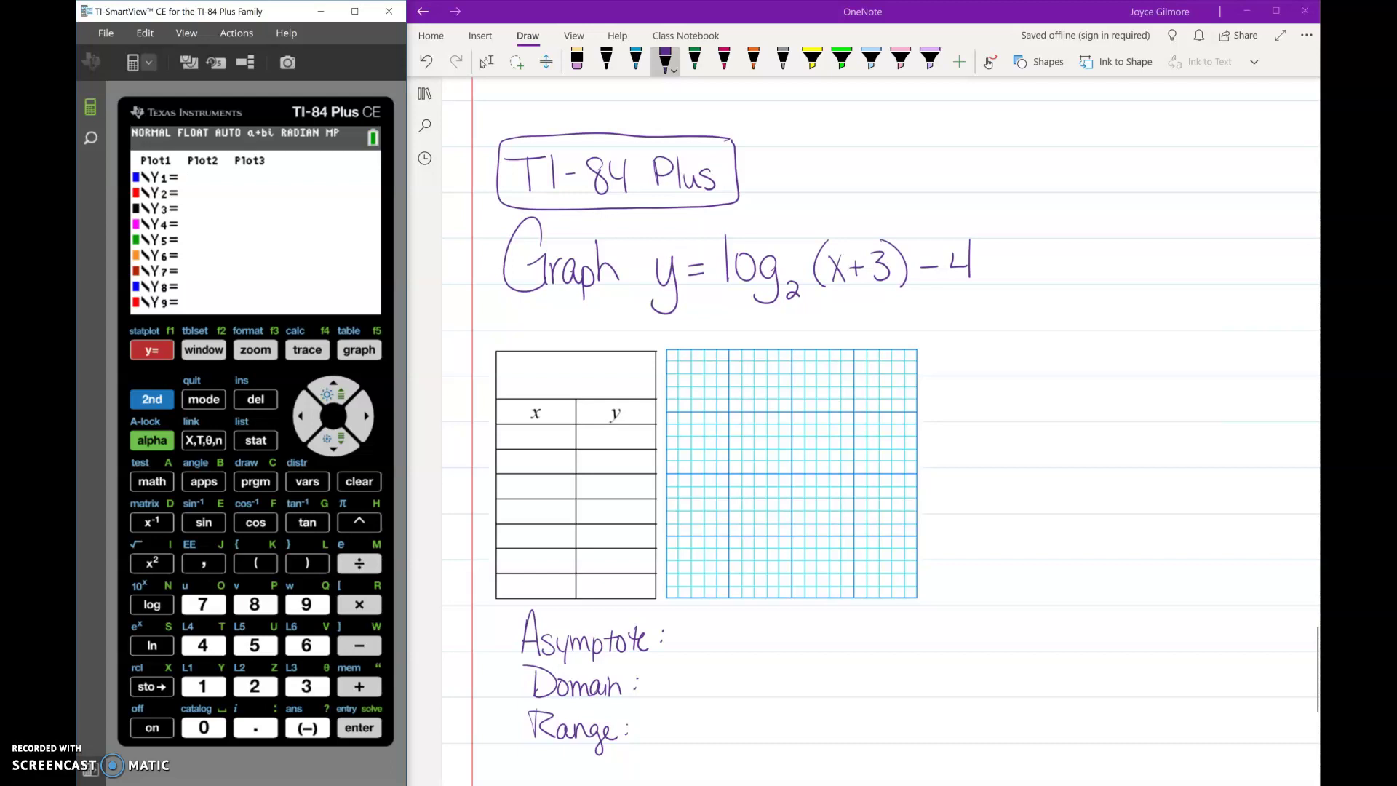
Handwrite 'Alpha Window 5' in purple ink at the top right of the page
{"action": "mouse_move", "coordinate": [813, 145]}
{"action": "left_mouse_down"}
{"action": "mouse_move", "coordinate": [829, 148]}
{"action": "mouse_move", "coordinate": [833, 129]}
{"action": "left_mouse_up"}
{"action": "left_click_drag", "start_coordinate": [836, 116], "coordinate": [838, 145]}
{"action": "mouse_move", "coordinate": [844, 135]}
{"action": "left_mouse_down"}
{"action": "mouse_move", "coordinate": [844, 156]}
{"action": "mouse_move", "coordinate": [846, 144]}
{"action": "left_mouse_up"}
{"action": "left_click_drag", "start_coordinate": [853, 118], "coordinate": [871, 149]}
{"action": "mouse_move", "coordinate": [879, 134]}
{"action": "left_mouse_down"}
{"action": "mouse_move", "coordinate": [881, 148]}
{"action": "mouse_move", "coordinate": [902, 148]}
{"action": "mouse_move", "coordinate": [918, 127]}
{"action": "mouse_move", "coordinate": [925, 146]}
{"action": "left_mouse_up"}
{"action": "mouse_move", "coordinate": [929, 148]}
{"action": "left_mouse_down"}
{"action": "mouse_move", "coordinate": [951, 128]}
{"action": "mouse_move", "coordinate": [1007, 148]}
{"action": "left_mouse_up"}
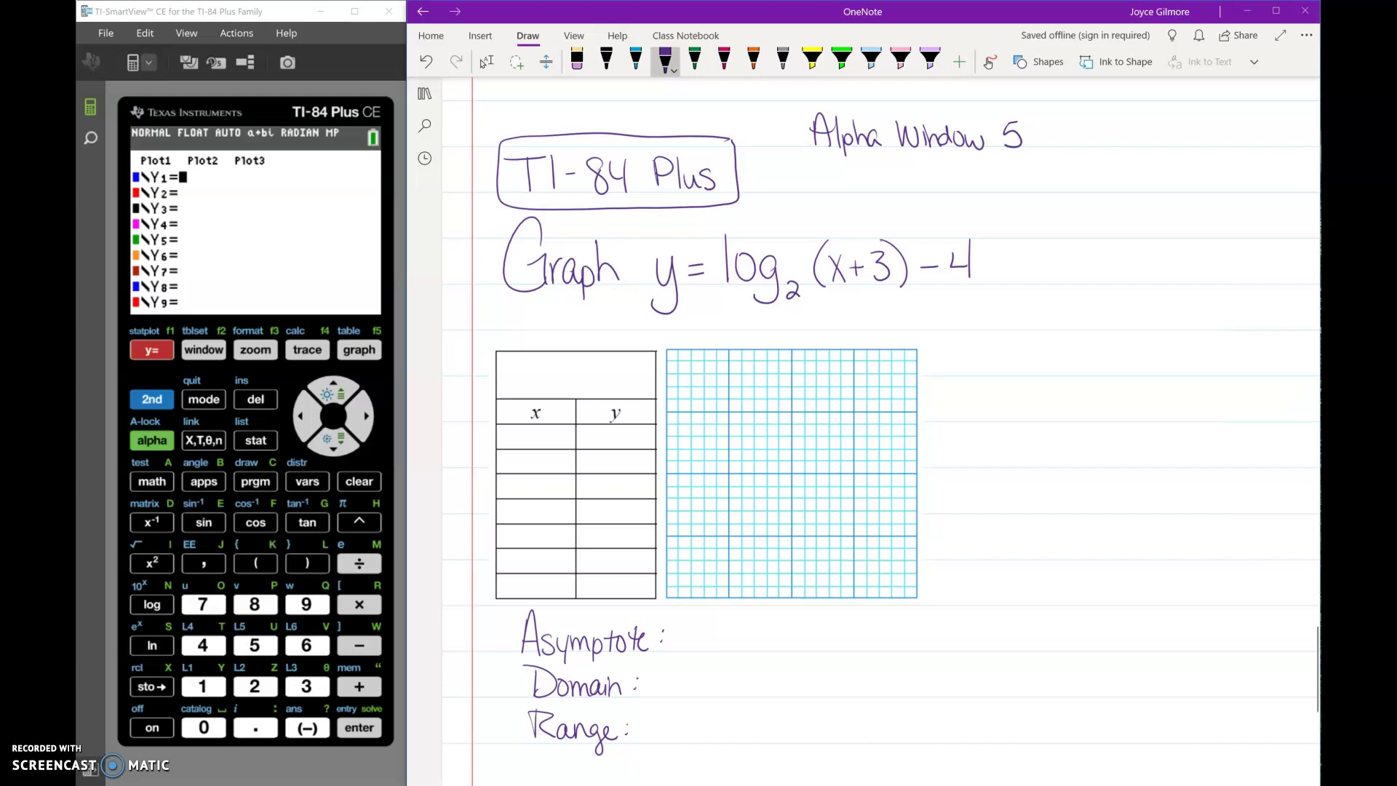
Insert the logBASE template into Y1 with base 2
{"action": "left_click", "coordinate": [152, 440]}
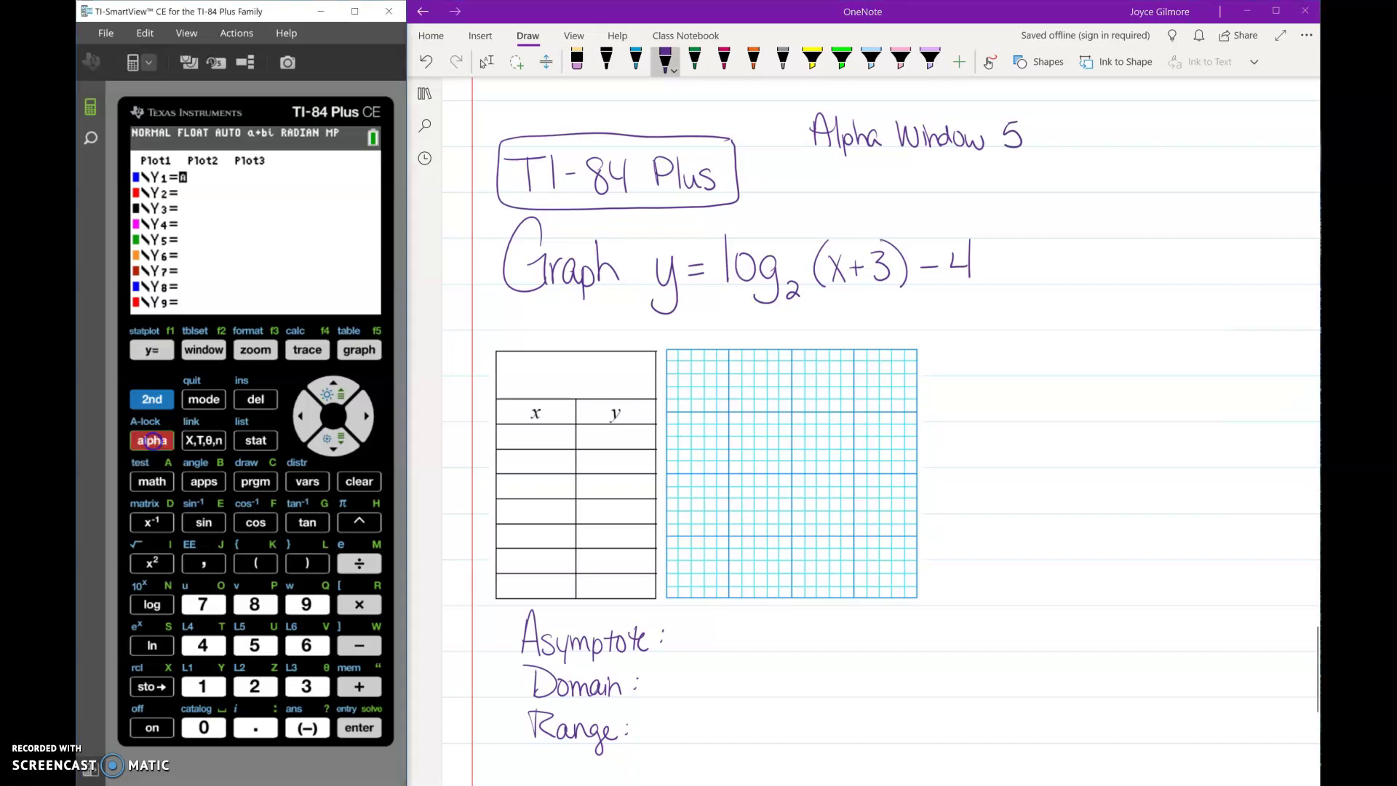
{"action": "left_click", "coordinate": [206, 349]}
{"action": "left_click", "coordinate": [204, 350]}
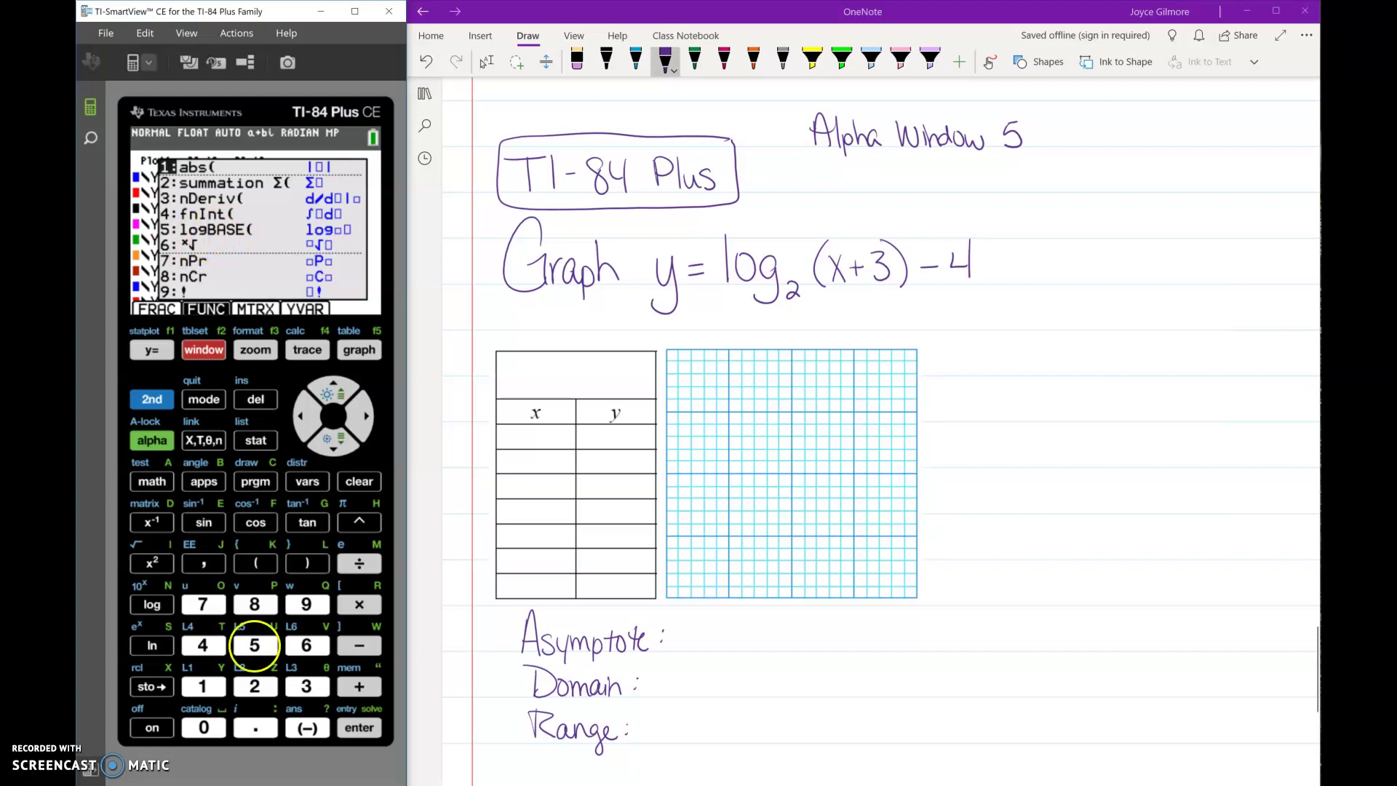
{"action": "left_click", "coordinate": [254, 646]}
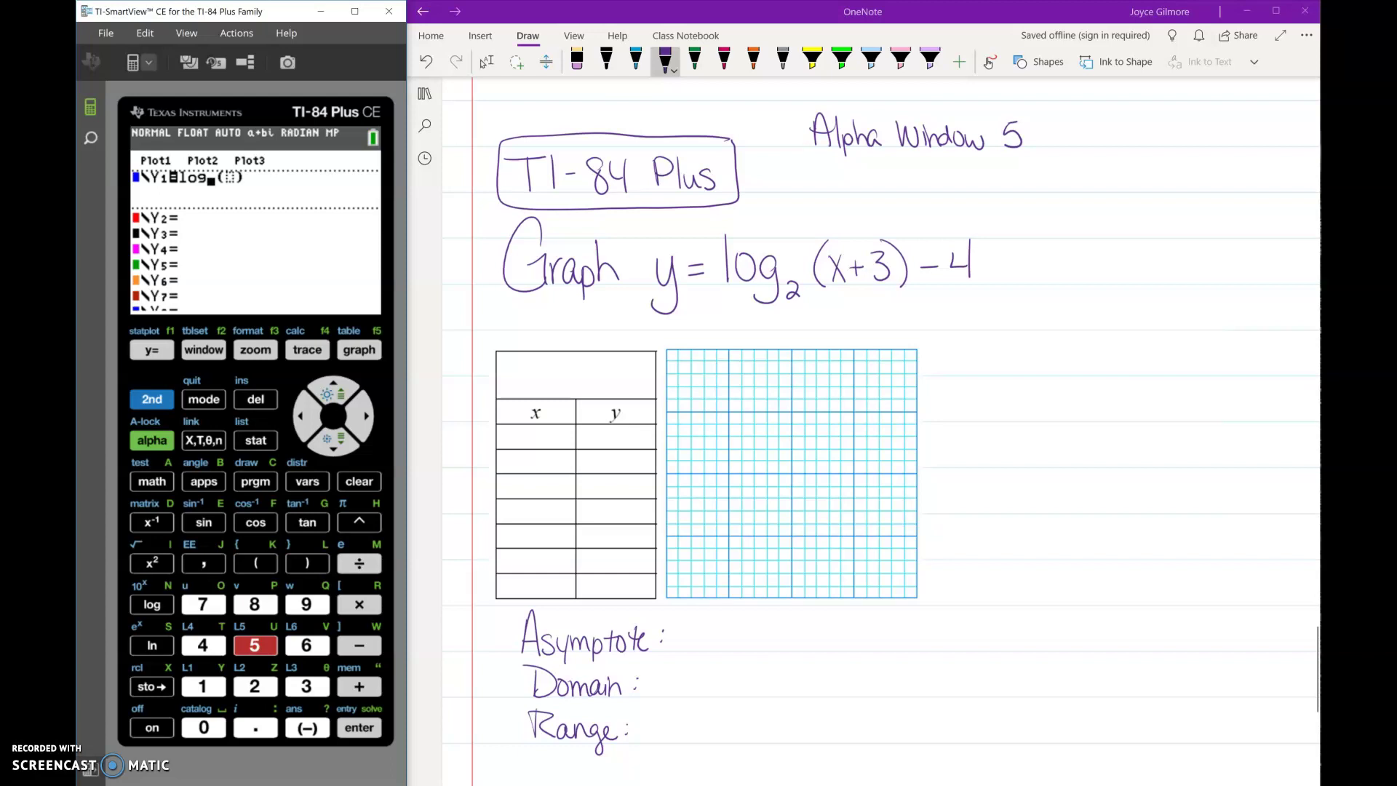
{"action": "left_click", "coordinate": [254, 686]}
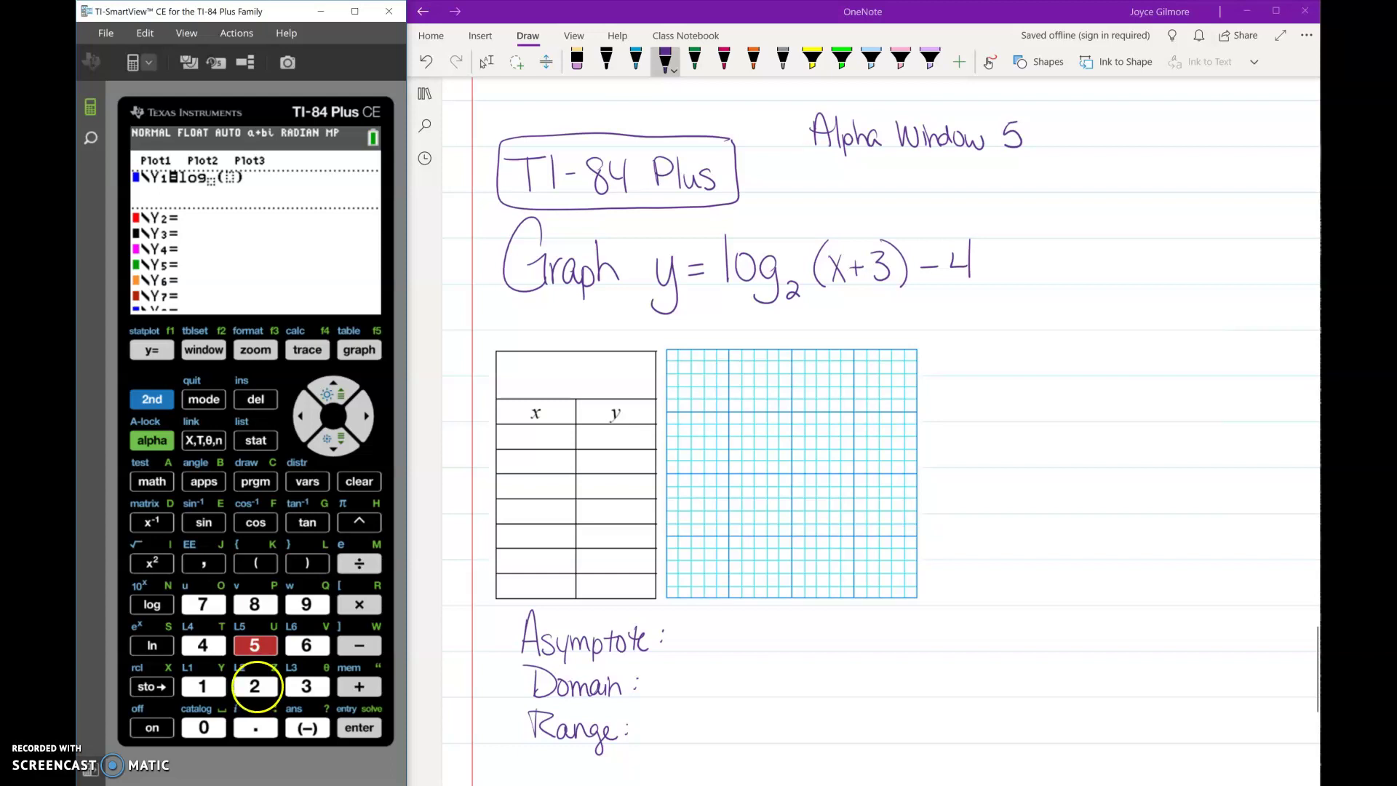
Complete Y1 as log2(X+3)-4 and graph it
{"action": "left_click", "coordinate": [360, 427]}
{"action": "left_click", "coordinate": [203, 440]}
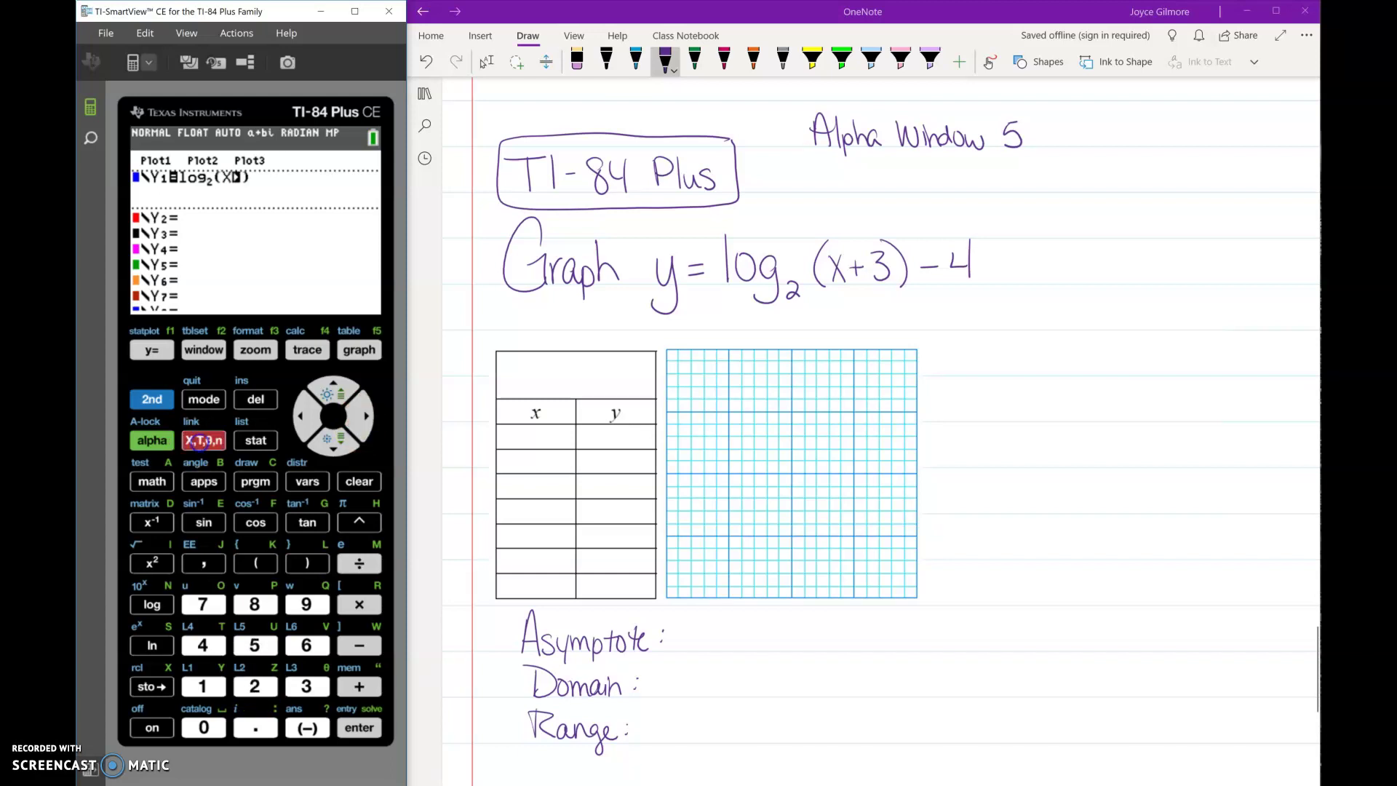
{"action": "left_click", "coordinate": [359, 687]}
{"action": "left_click", "coordinate": [306, 687]}
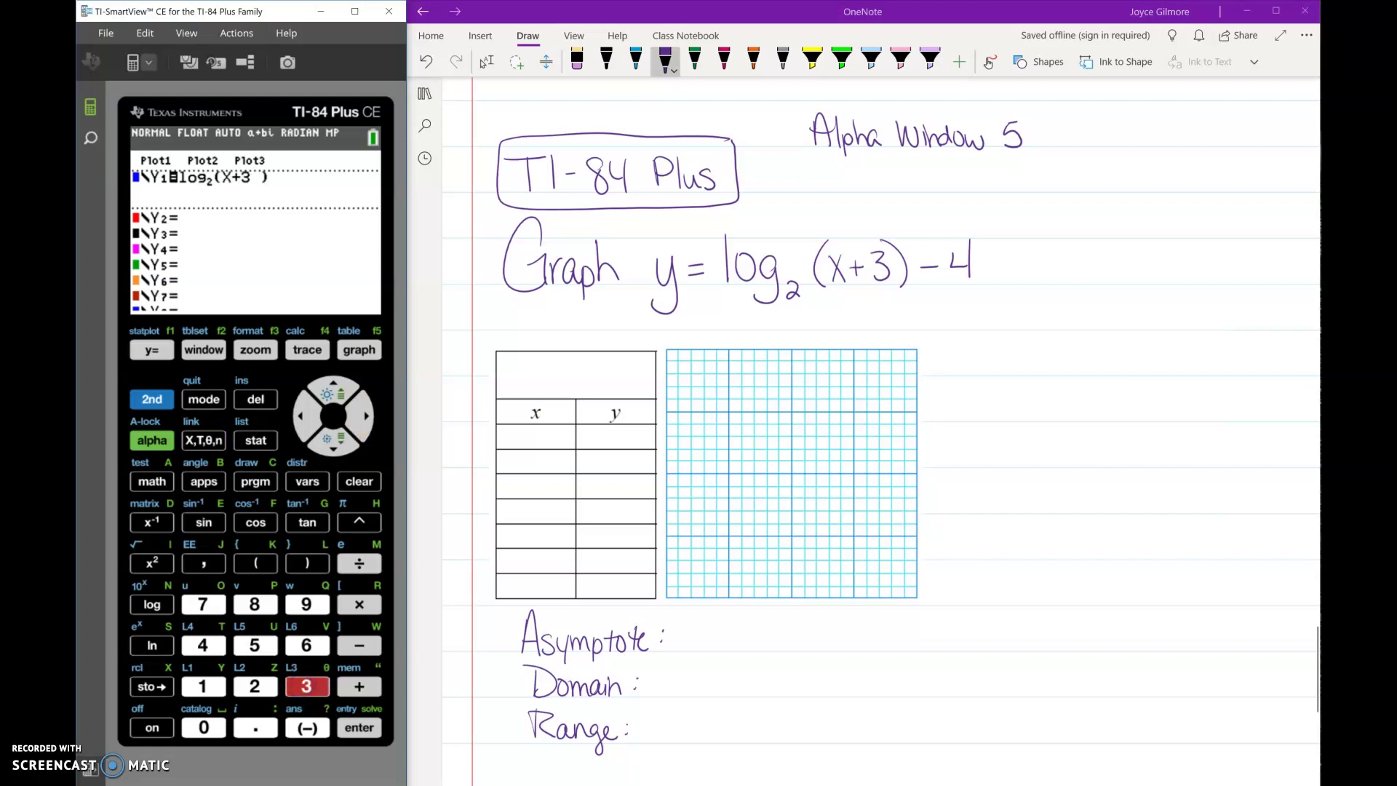
{"action": "key", "text": "Right"}
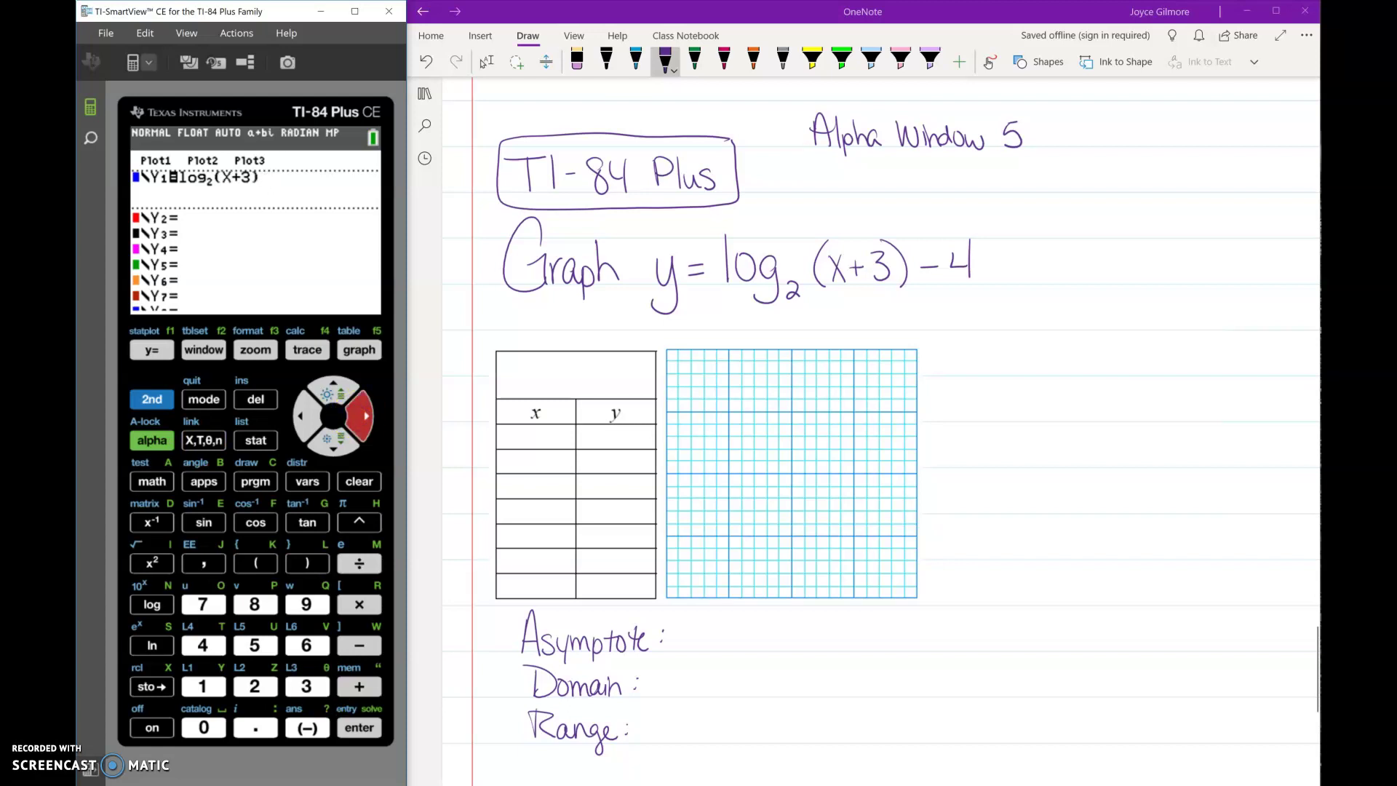
{"action": "type", "text": "-4"}
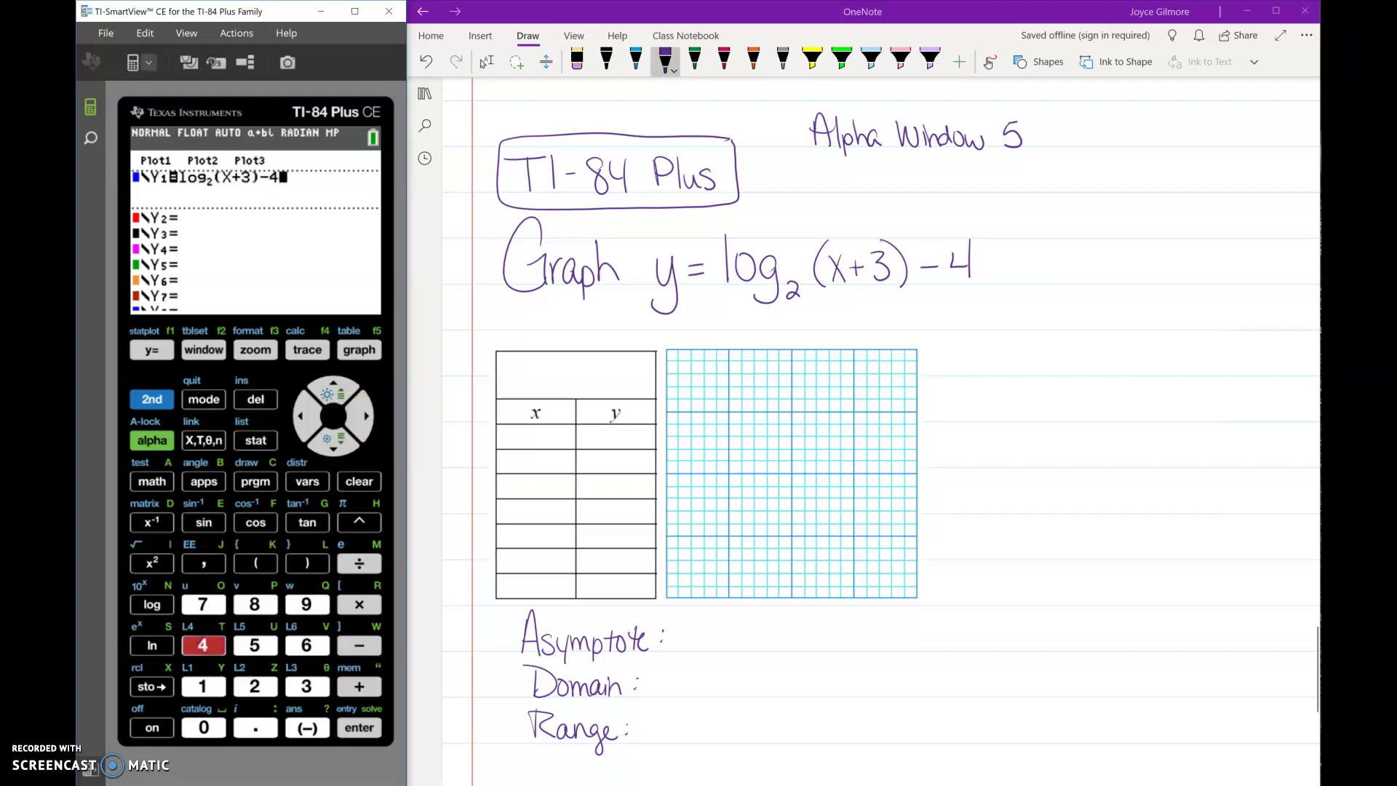
{"action": "left_click", "coordinate": [360, 350]}
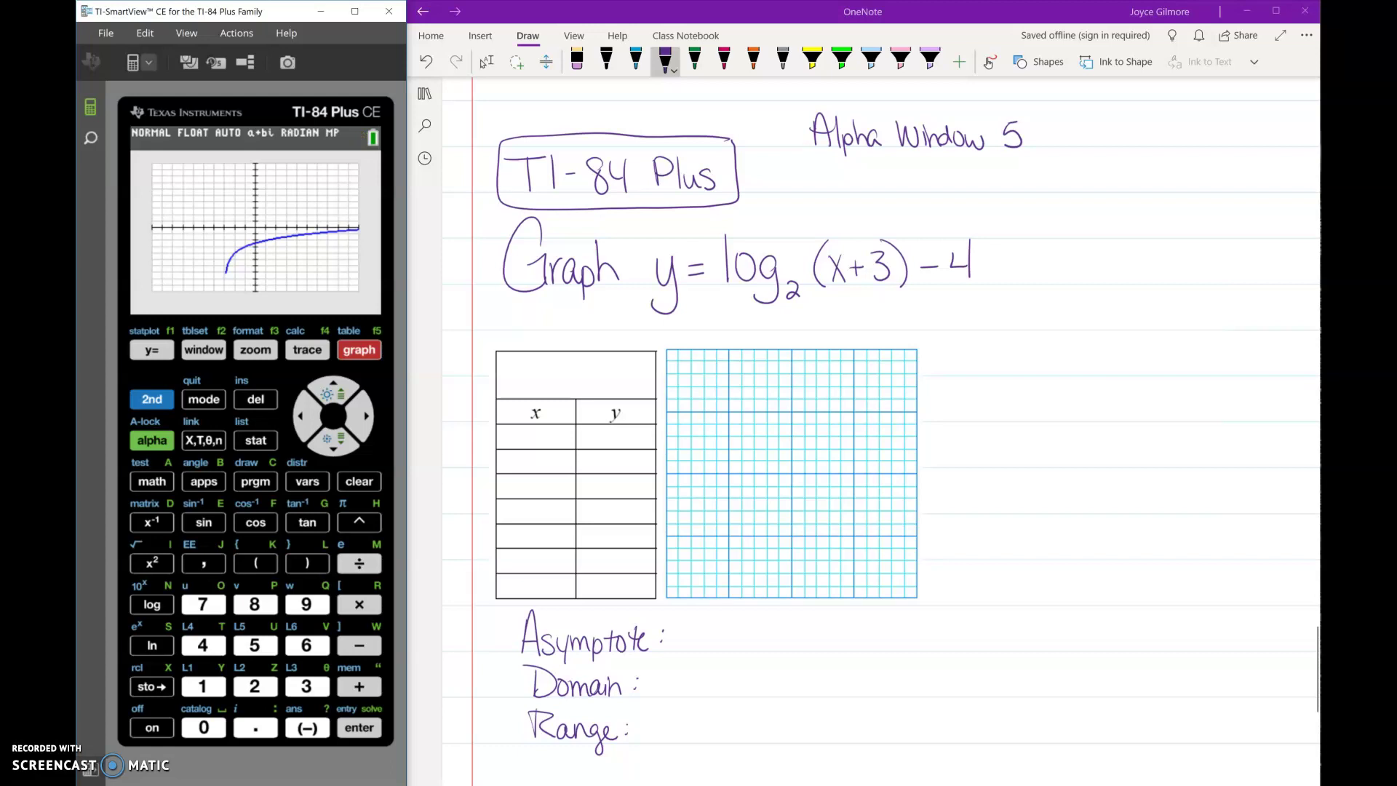
Show the TABLE of Y1 values for log2(X+3)-4
{"action": "left_click", "coordinate": [153, 398]}
{"action": "left_click", "coordinate": [359, 349]}
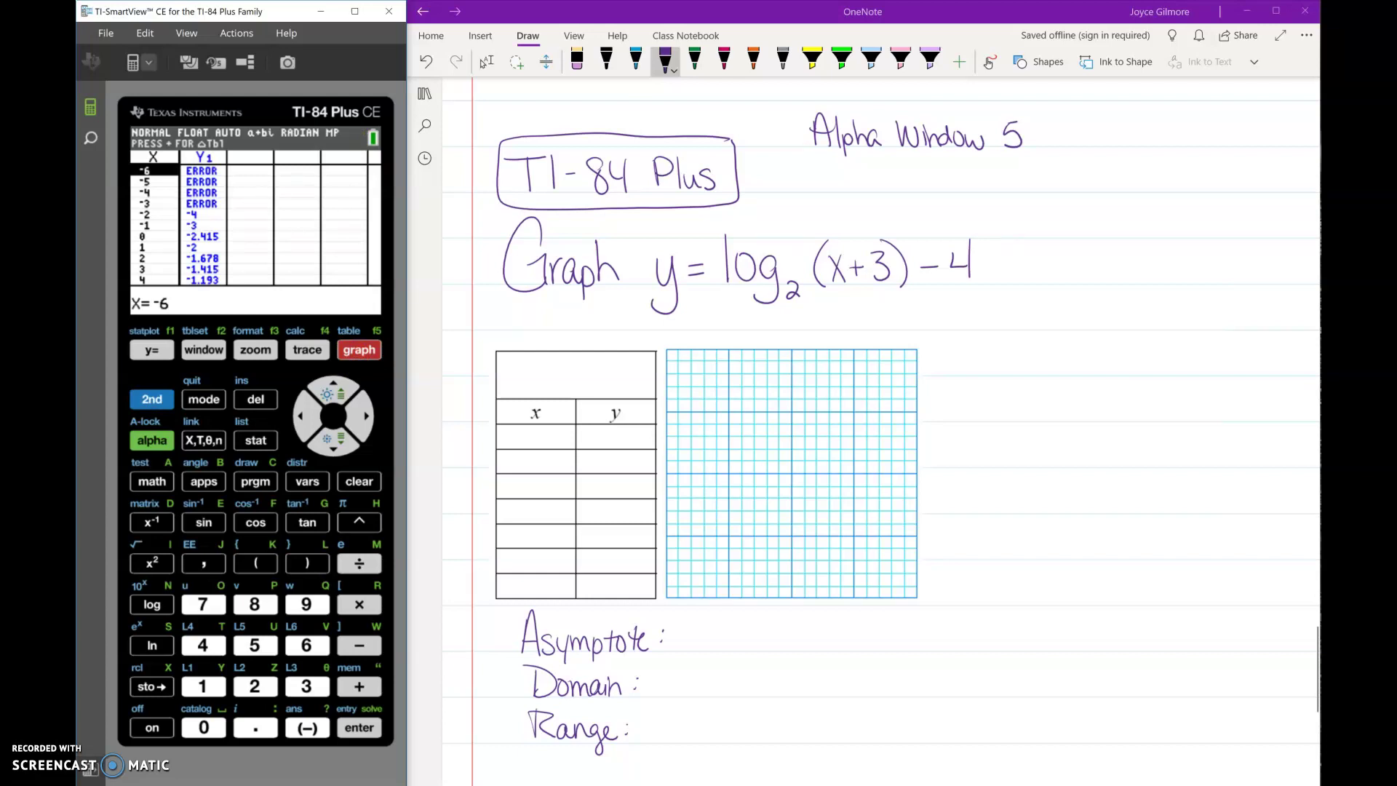
{"action": "left_click", "coordinate": [214, 198]}
Write the x values -2, -1, 1 and their y values into the table
{"action": "left_click_drag", "start_coordinate": [509, 439], "coordinate": [525, 439]}
{"action": "mouse_move", "coordinate": [534, 431]}
{"action": "left_mouse_down"}
{"action": "mouse_move", "coordinate": [617, 431]}
{"action": "mouse_move", "coordinate": [613, 448]}
{"action": "mouse_move", "coordinate": [516, 466]}
{"action": "mouse_move", "coordinate": [612, 462]}
{"action": "mouse_move", "coordinate": [535, 496]}
{"action": "mouse_move", "coordinate": [600, 487]}
{"action": "left_mouse_up"}
{"action": "left_click_drag", "start_coordinate": [609, 481], "coordinate": [625, 497]}
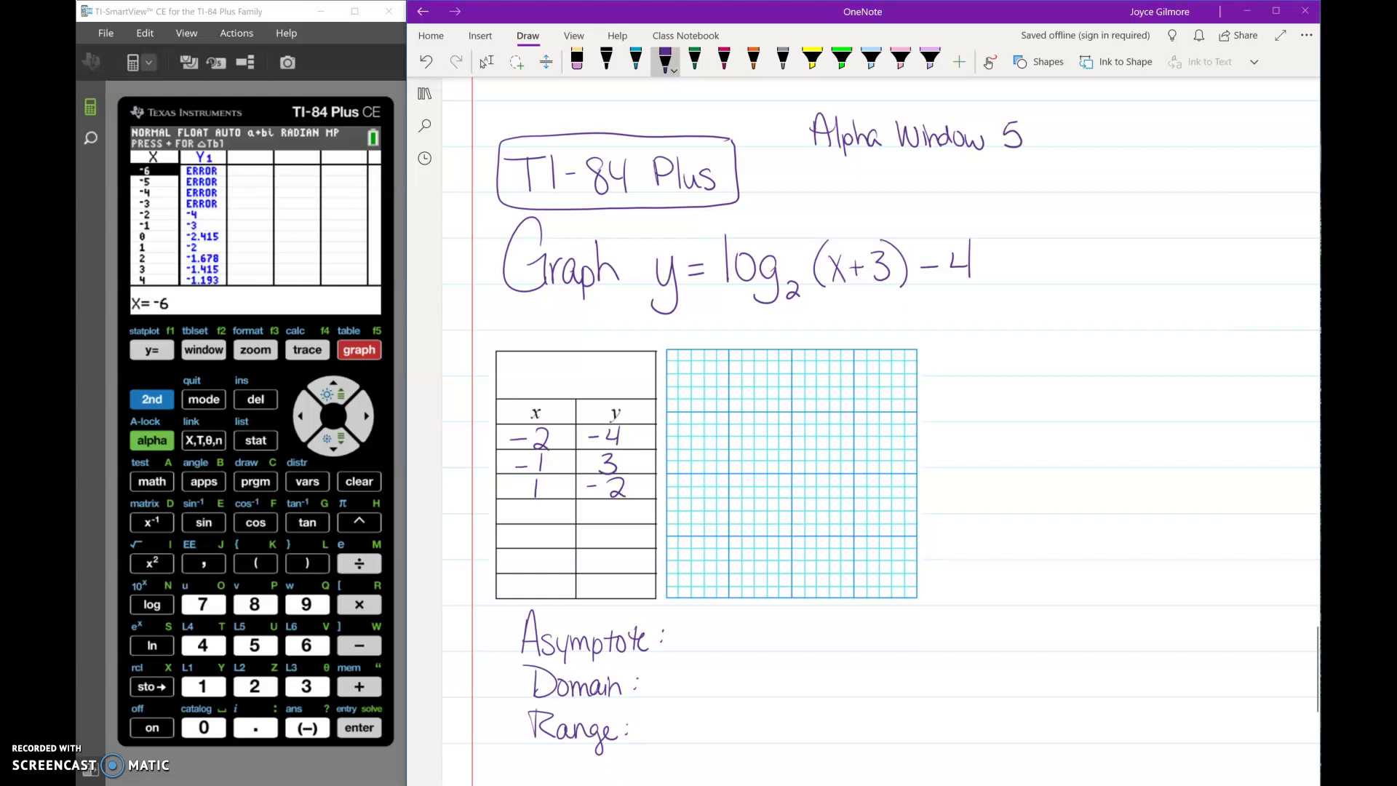
Draw black x- and y-axes across the coordinate grid
{"action": "left_click", "coordinate": [606, 61]}
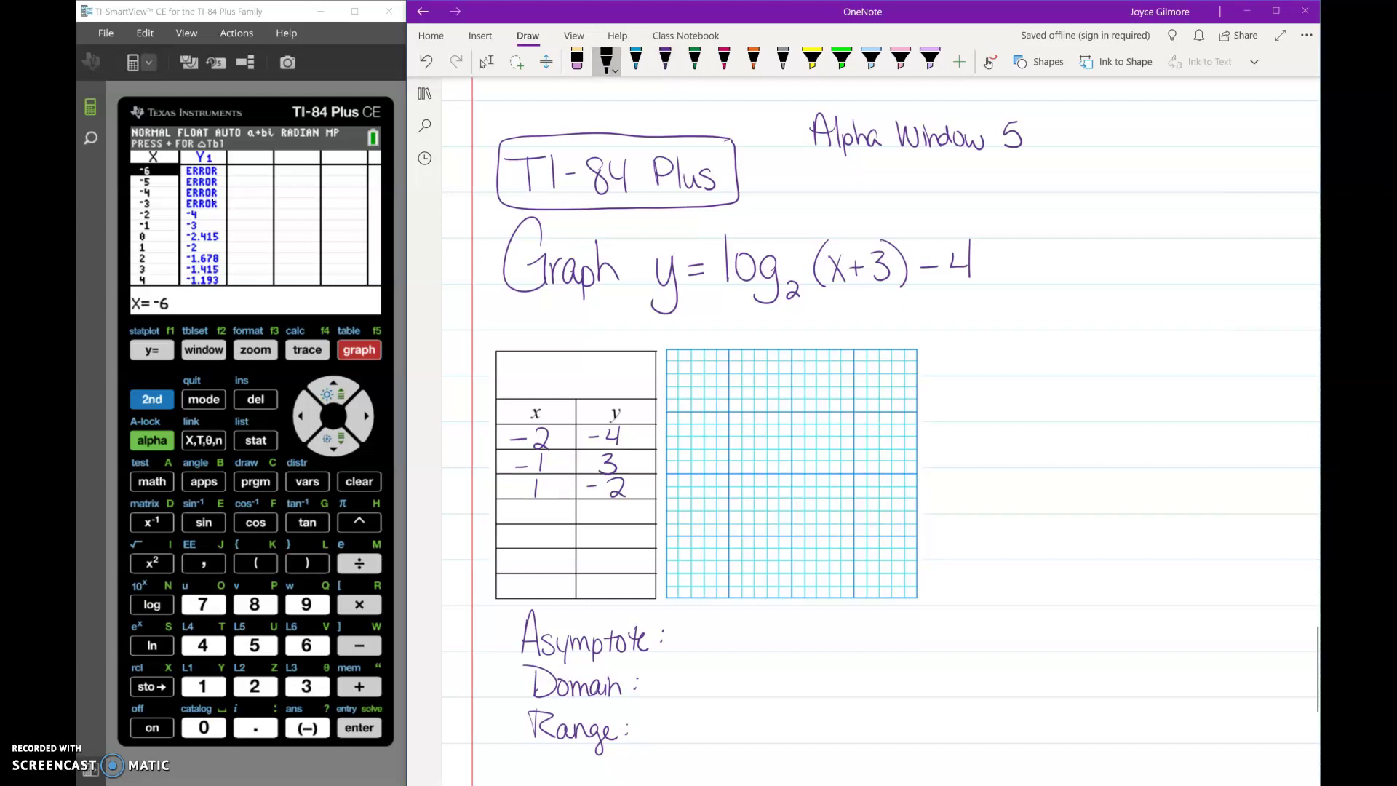
{"action": "left_click_drag", "start_coordinate": [790, 337], "coordinate": [792, 625]}
{"action": "left_click_drag", "start_coordinate": [650, 476], "coordinate": [940, 478]}
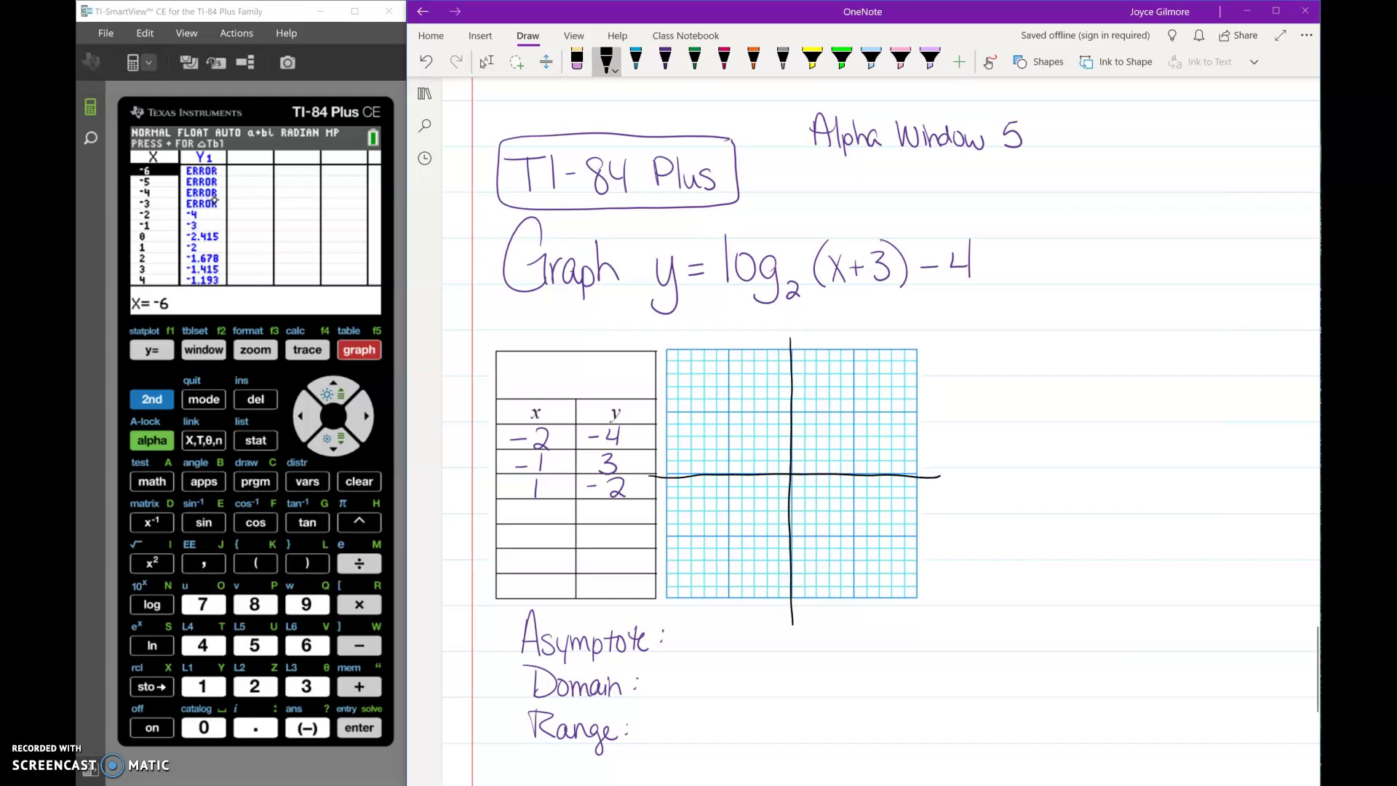
Highlight x+3 in yellow and write 'x = -3' after Asymptote in purple
{"action": "left_click", "coordinate": [812, 61]}
{"action": "mouse_move", "coordinate": [887, 251]}
{"action": "left_mouse_down"}
{"action": "mouse_move", "coordinate": [865, 246]}
{"action": "mouse_move", "coordinate": [886, 281]}
{"action": "mouse_move", "coordinate": [873, 258]}
{"action": "mouse_move", "coordinate": [858, 268]}
{"action": "left_mouse_up"}
{"action": "left_click", "coordinate": [665, 61]}
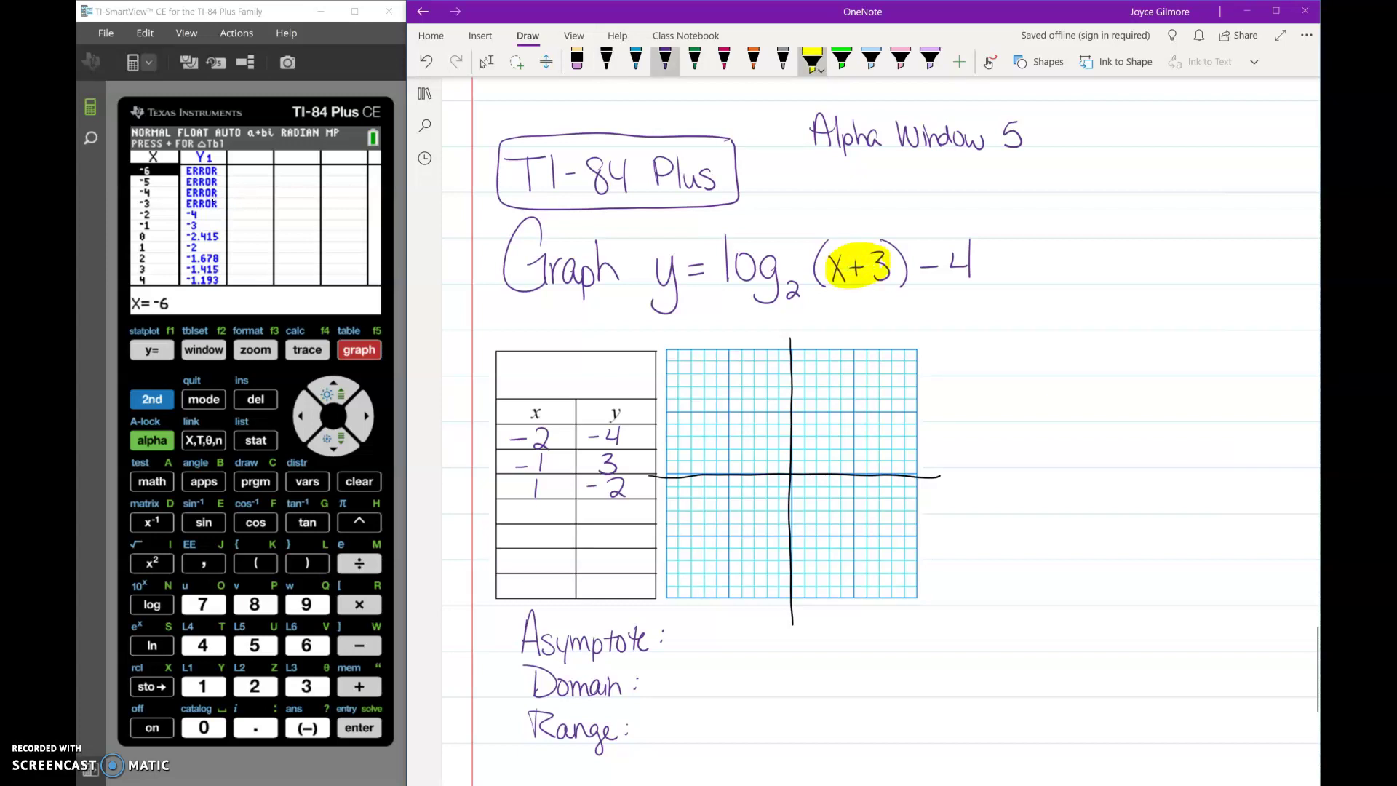
{"action": "mouse_move", "coordinate": [688, 626]}
{"action": "left_mouse_down"}
{"action": "mouse_move", "coordinate": [706, 654]}
{"action": "mouse_move", "coordinate": [692, 651]}
{"action": "mouse_move", "coordinate": [726, 627]}
{"action": "left_mouse_up"}
{"action": "left_click_drag", "start_coordinate": [711, 635], "coordinate": [760, 650]}
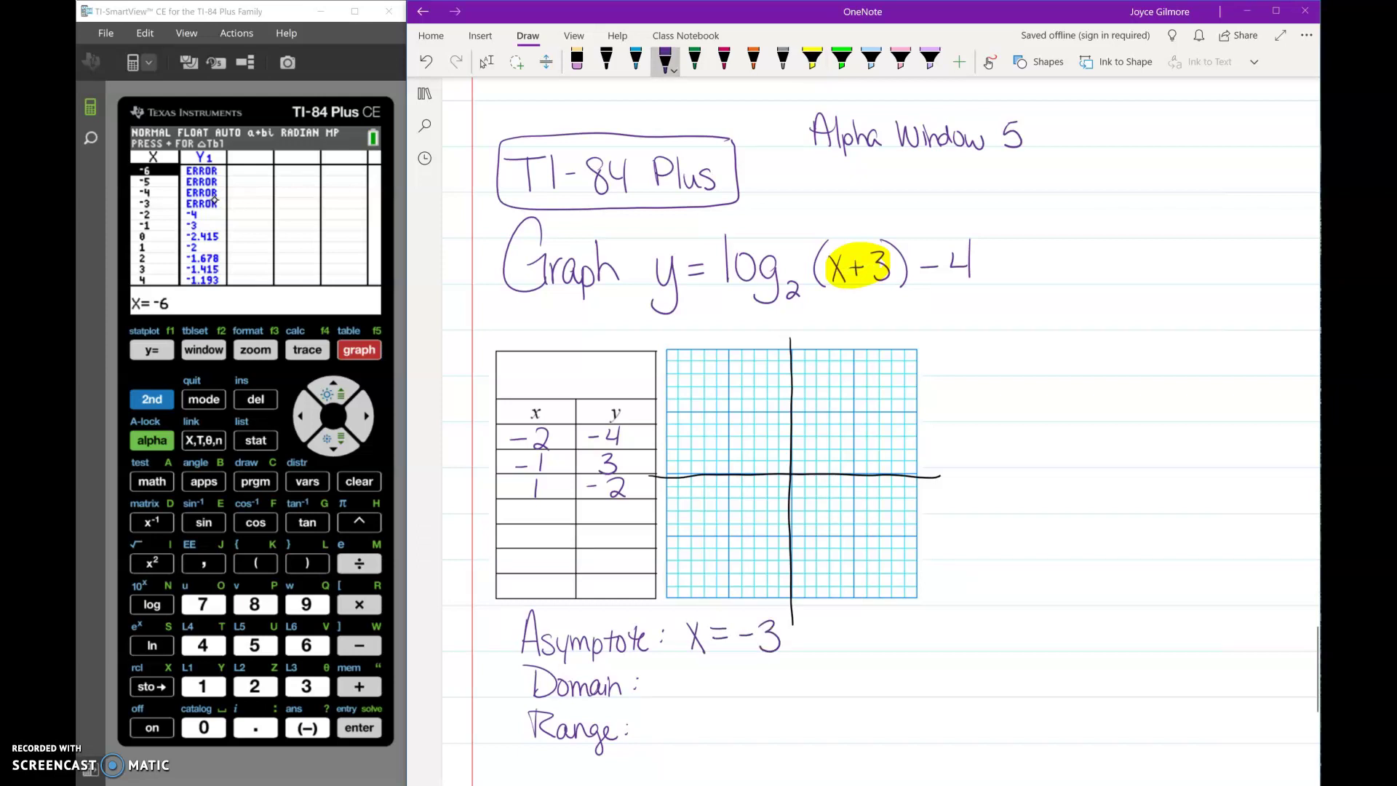
{"action": "left_click", "coordinate": [357, 350]}
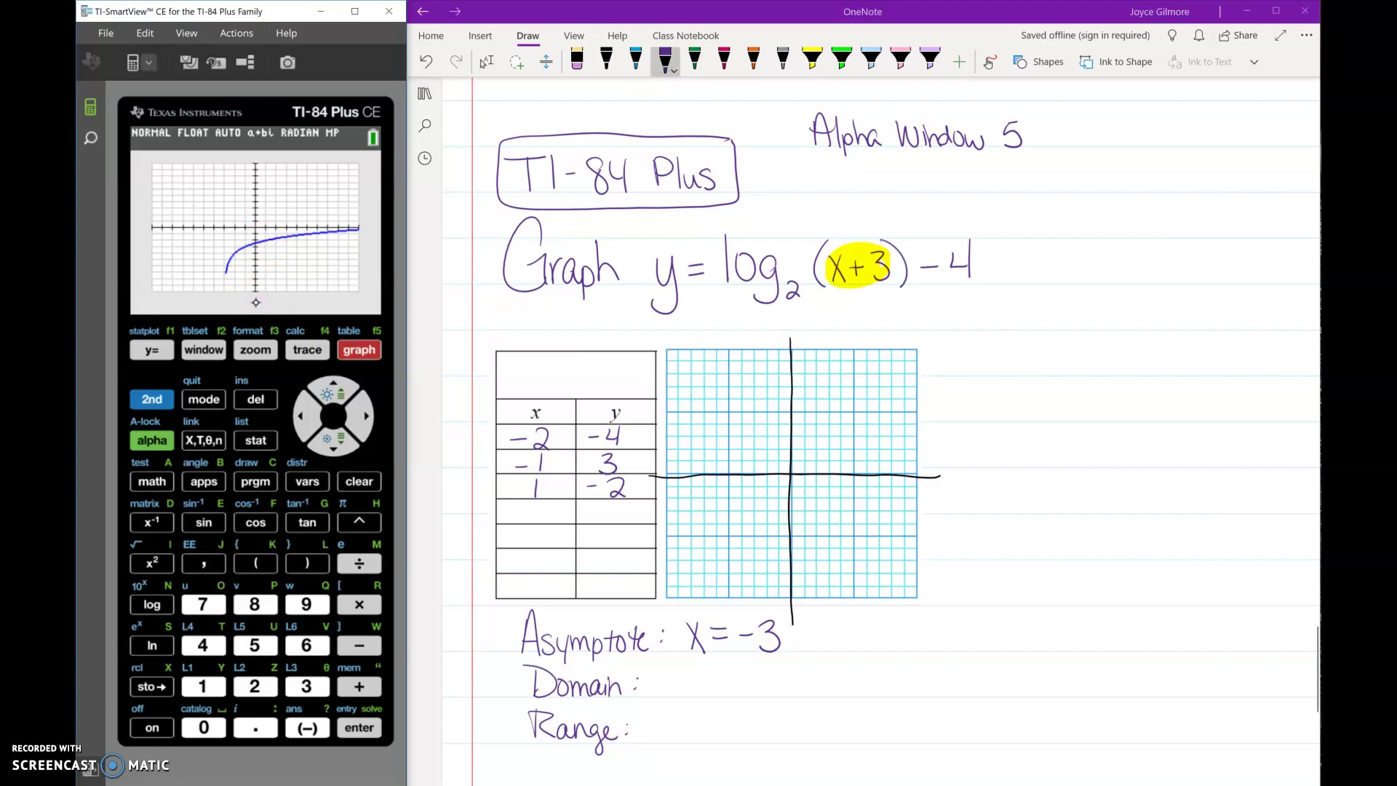
Draw the dashed asymptote at x = -3 and correct the y value to -3
{"action": "left_click_drag", "start_coordinate": [754, 336], "coordinate": [755, 360]}
{"action": "left_click_drag", "start_coordinate": [753, 430], "coordinate": [753, 578]}
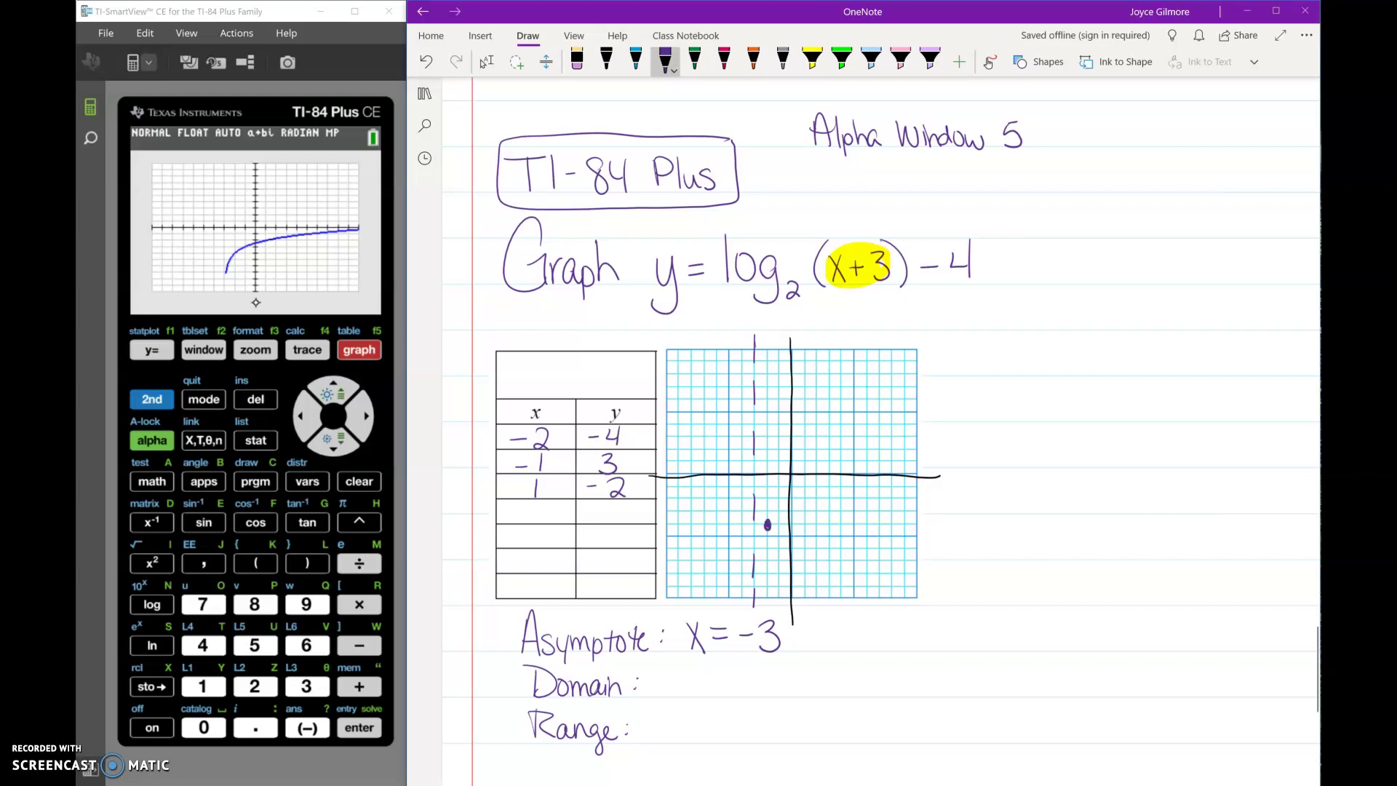
{"action": "left_click", "coordinate": [356, 346]}
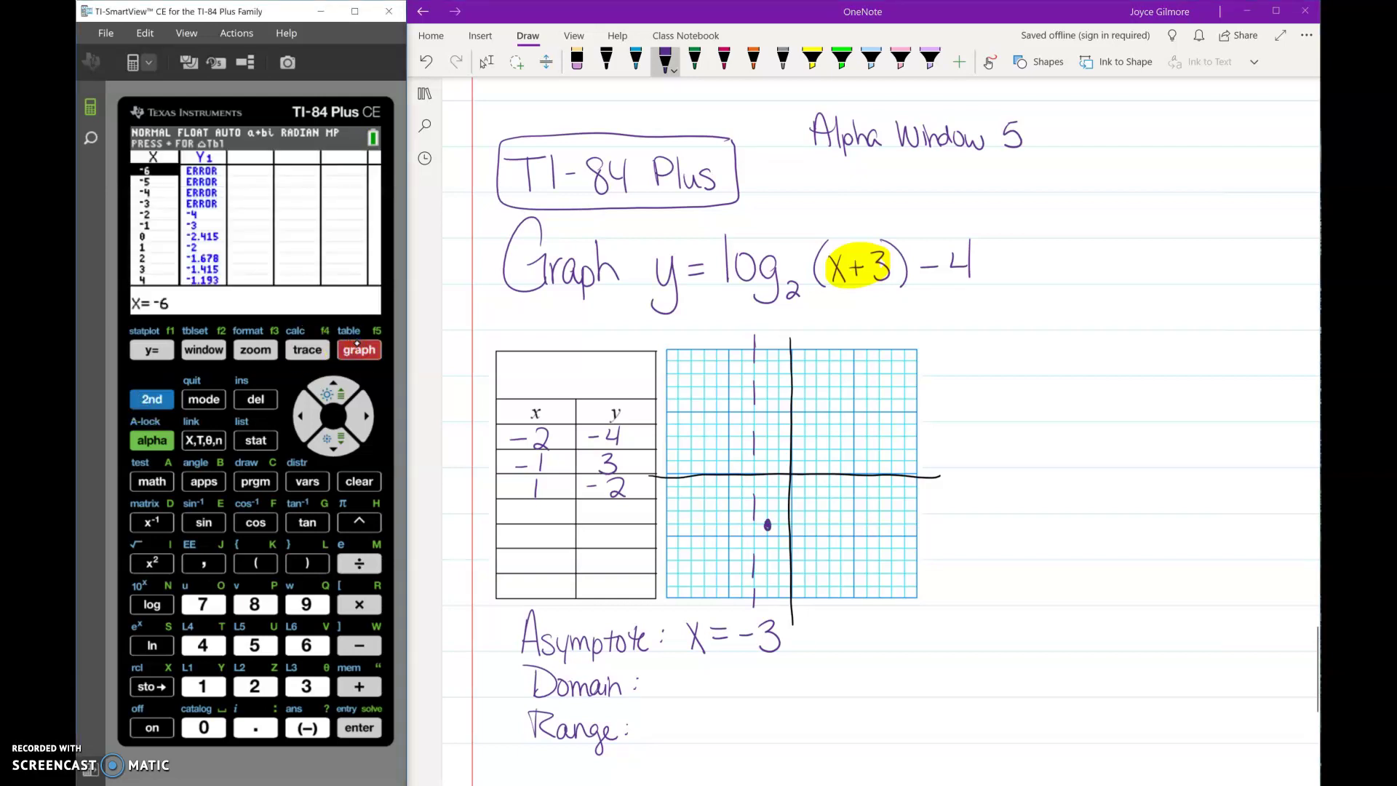
{"action": "left_click_drag", "start_coordinate": [580, 463], "coordinate": [592, 462]}
{"action": "left_click", "coordinate": [358, 346]}
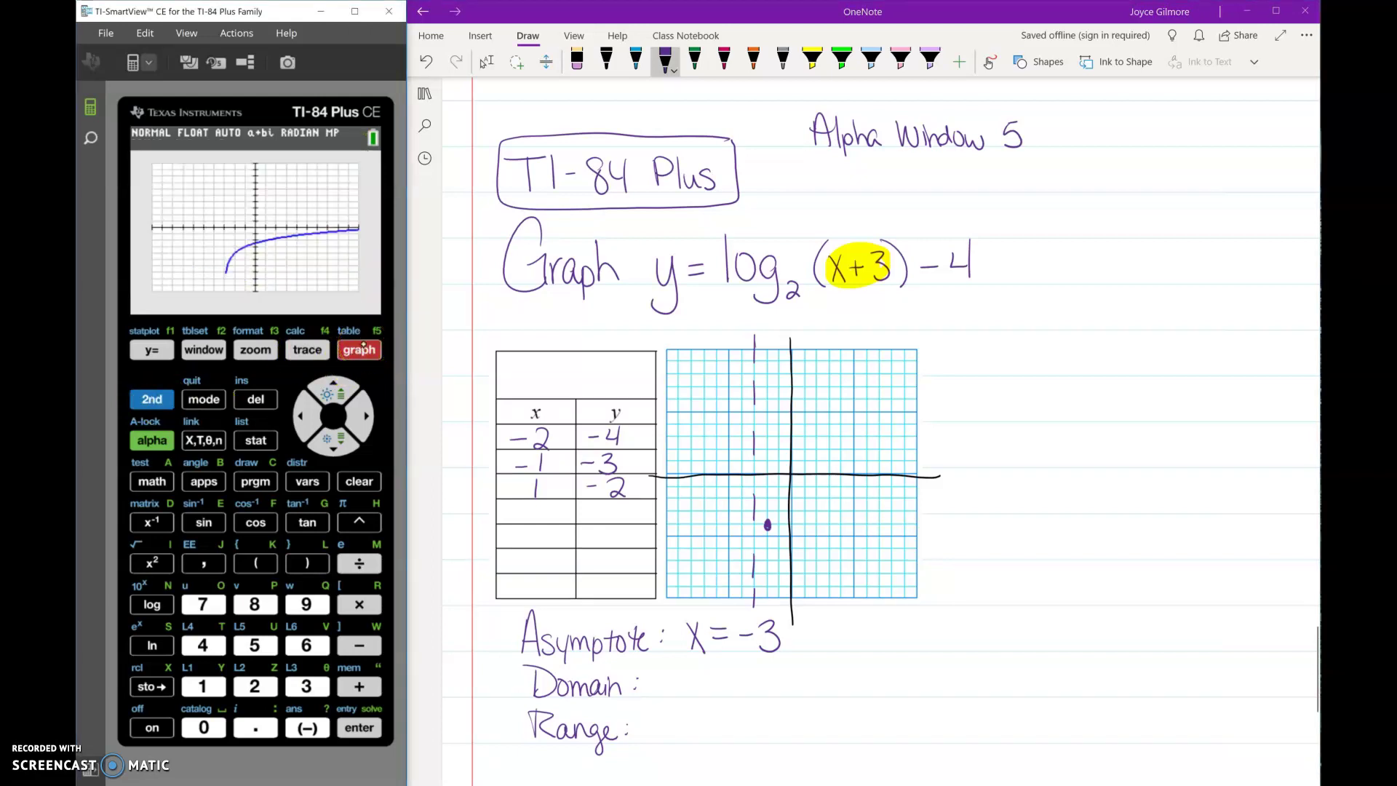
Plot (-1, -3) and (1, -2) and ink the log curve through them
{"action": "left_click", "coordinate": [778, 512]}
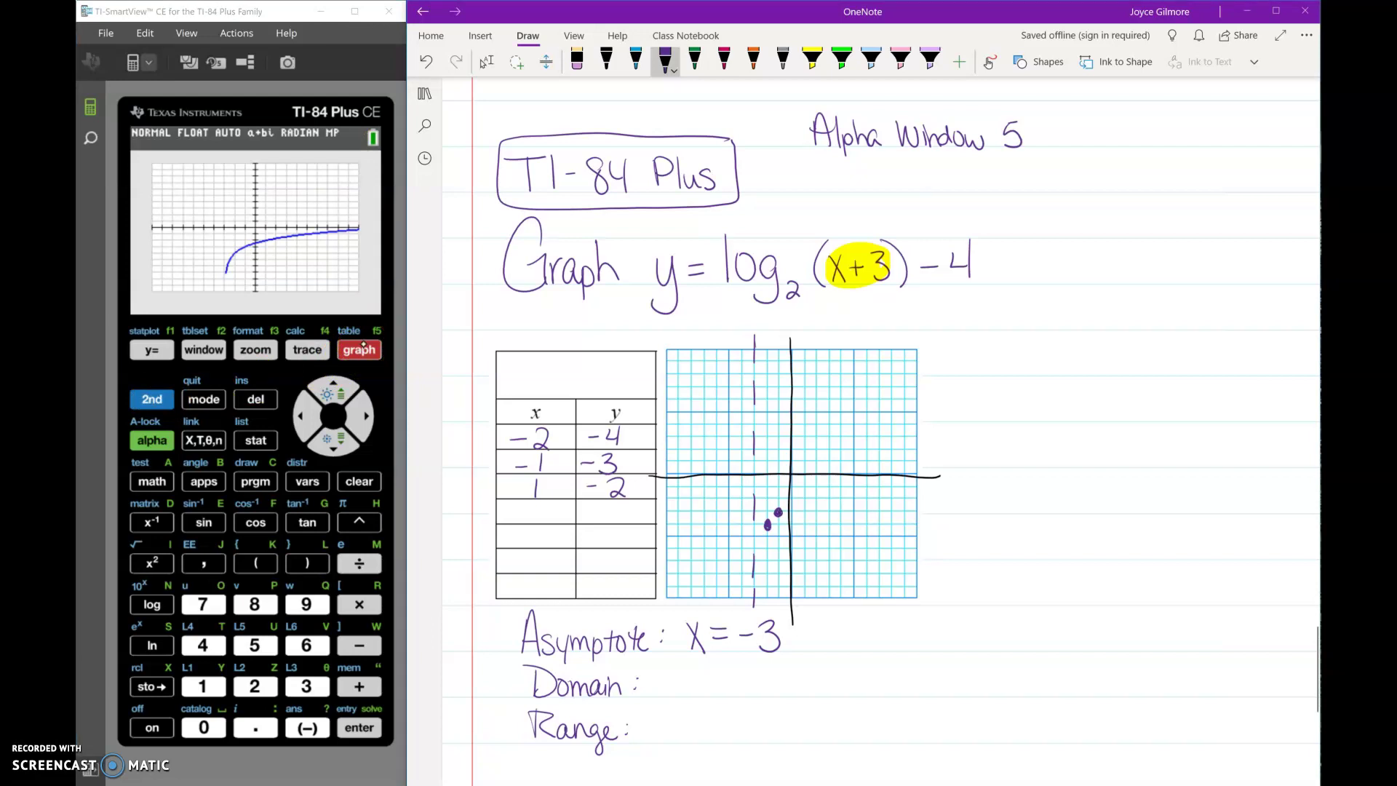
{"action": "left_click", "coordinate": [804, 498]}
{"action": "mouse_move", "coordinate": [820, 495]}
{"action": "left_mouse_down"}
{"action": "mouse_move", "coordinate": [904, 478]}
{"action": "mouse_move", "coordinate": [895, 486]}
{"action": "left_mouse_up"}
{"action": "left_click_drag", "start_coordinate": [764, 537], "coordinate": [754, 596]}
Highlight Asymptote, then write 'x > -3' for Domain and 'all real' for Range
{"action": "left_click", "coordinate": [812, 61]}
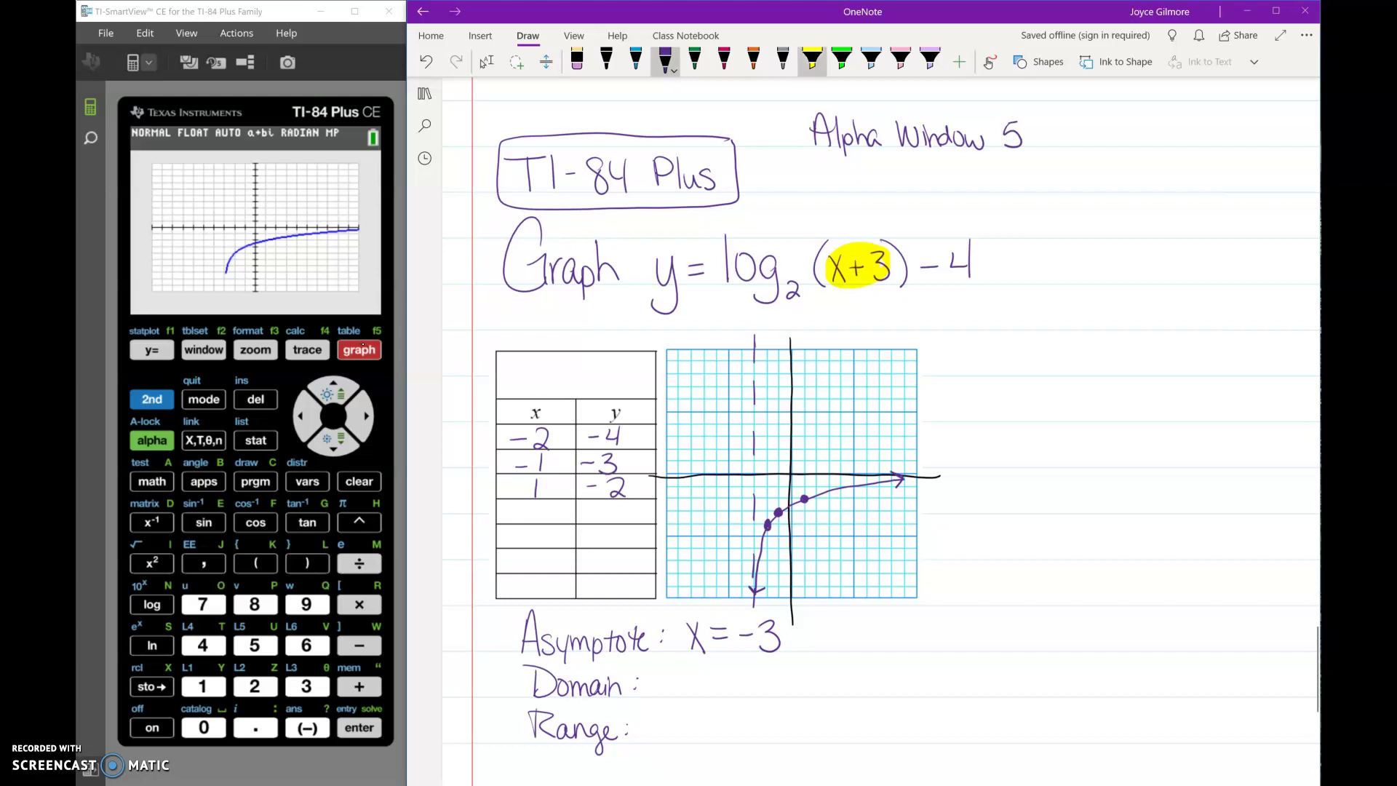
{"action": "mouse_move", "coordinate": [523, 639]}
{"action": "left_mouse_down"}
{"action": "mouse_move", "coordinate": [644, 640]}
{"action": "mouse_move", "coordinate": [524, 642]}
{"action": "mouse_move", "coordinate": [571, 678]}
{"action": "mouse_move", "coordinate": [532, 684]}
{"action": "mouse_move", "coordinate": [622, 687]}
{"action": "left_mouse_up"}
{"action": "left_click", "coordinate": [666, 61]}
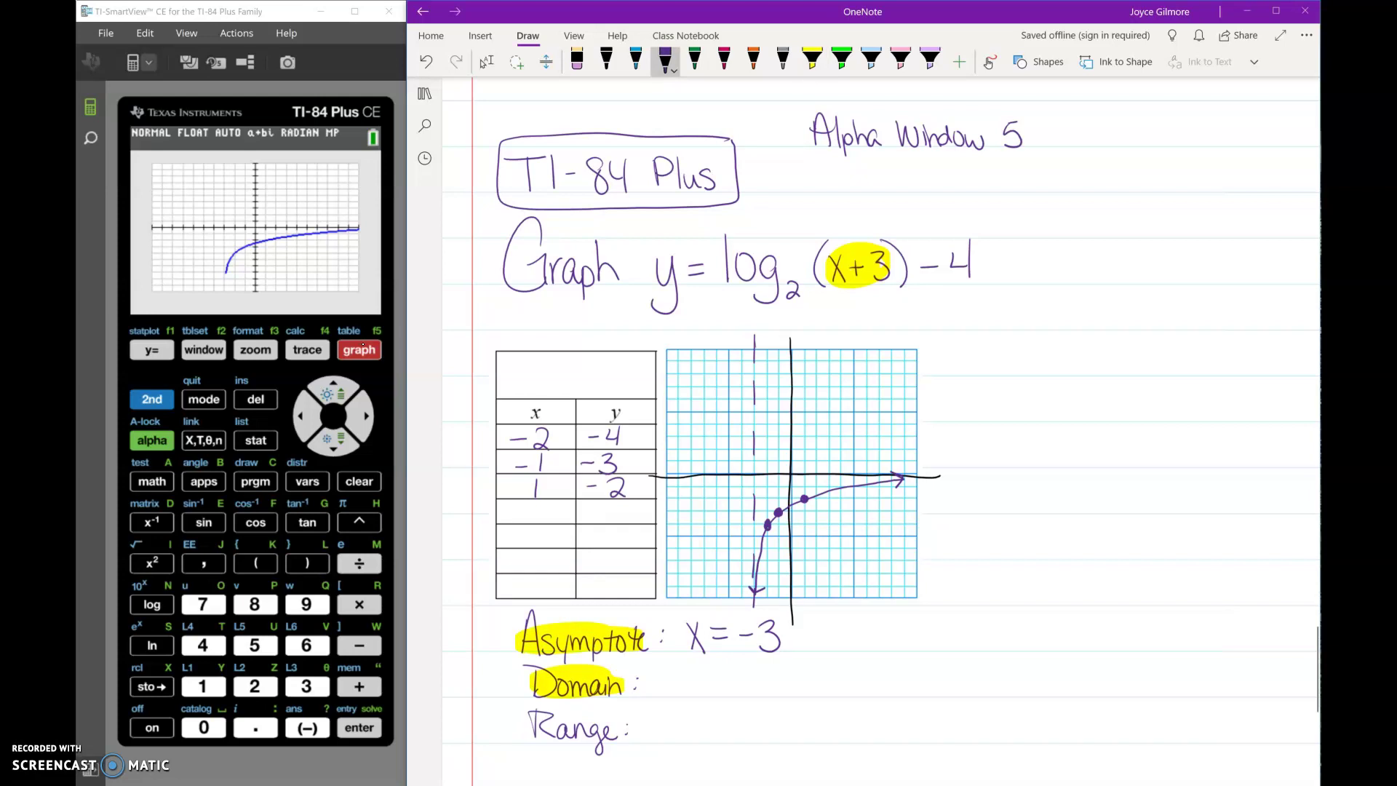
{"action": "mouse_move", "coordinate": [658, 671]}
{"action": "left_mouse_down"}
{"action": "mouse_move", "coordinate": [673, 697]}
{"action": "mouse_move", "coordinate": [662, 697]}
{"action": "mouse_move", "coordinate": [726, 682]}
{"action": "left_mouse_up"}
{"action": "left_click_drag", "start_coordinate": [729, 675], "coordinate": [729, 696]}
{"action": "left_click_drag", "start_coordinate": [658, 730], "coordinate": [672, 741]}
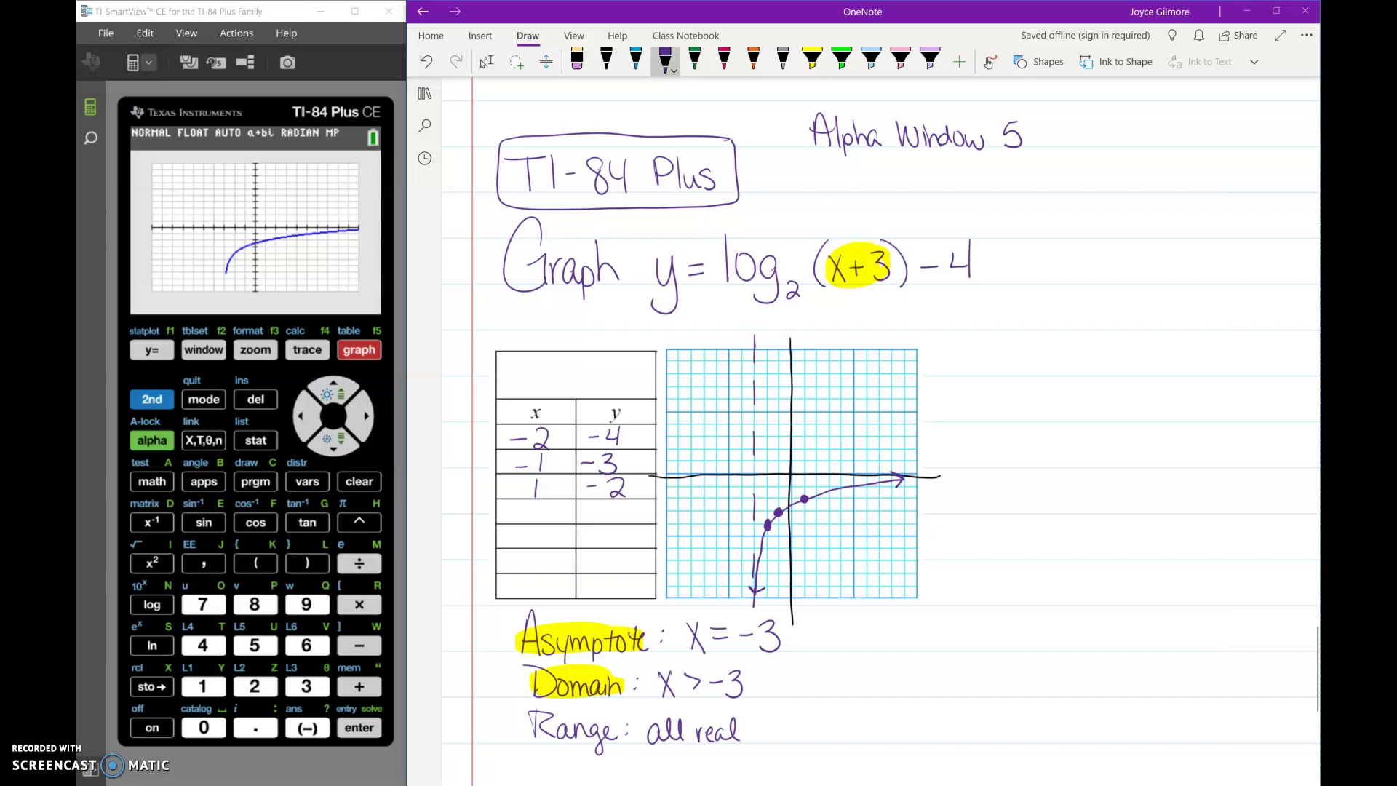